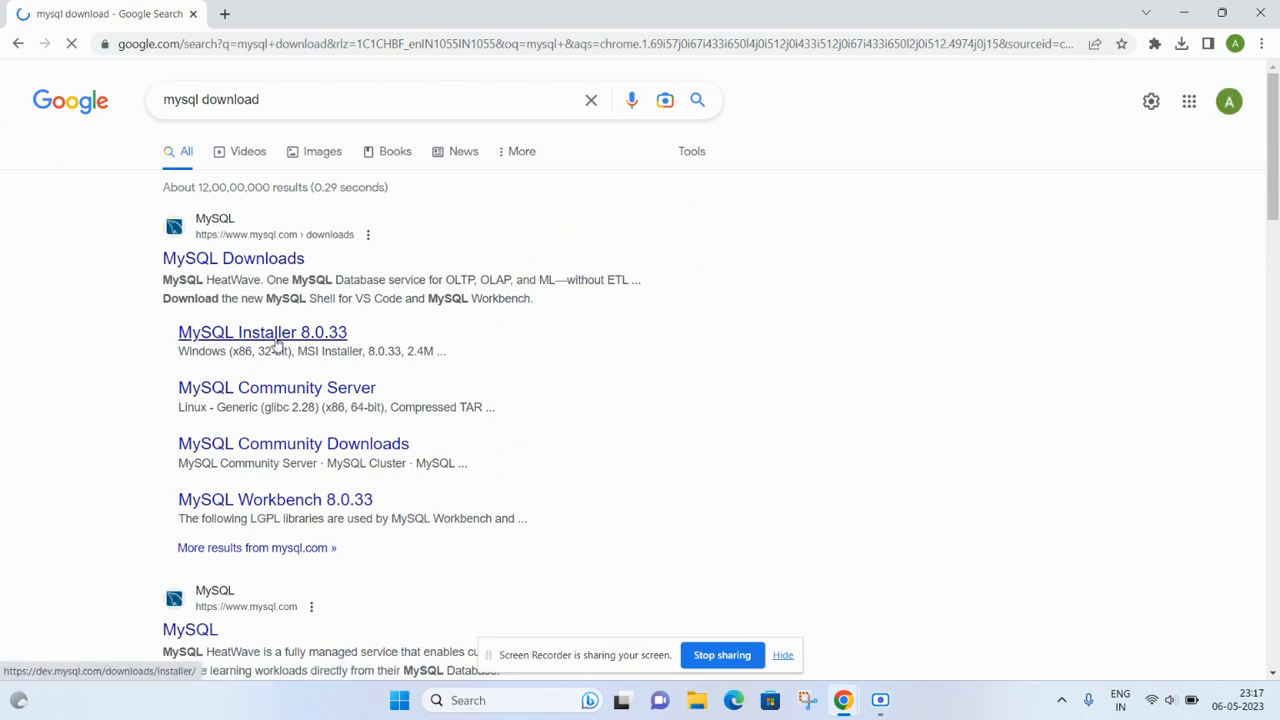
- Open the MySQL Installer 8.0.33 download page for Microsoft Windows from the Google results
{"action": "left_click", "coordinate": [283, 336]}
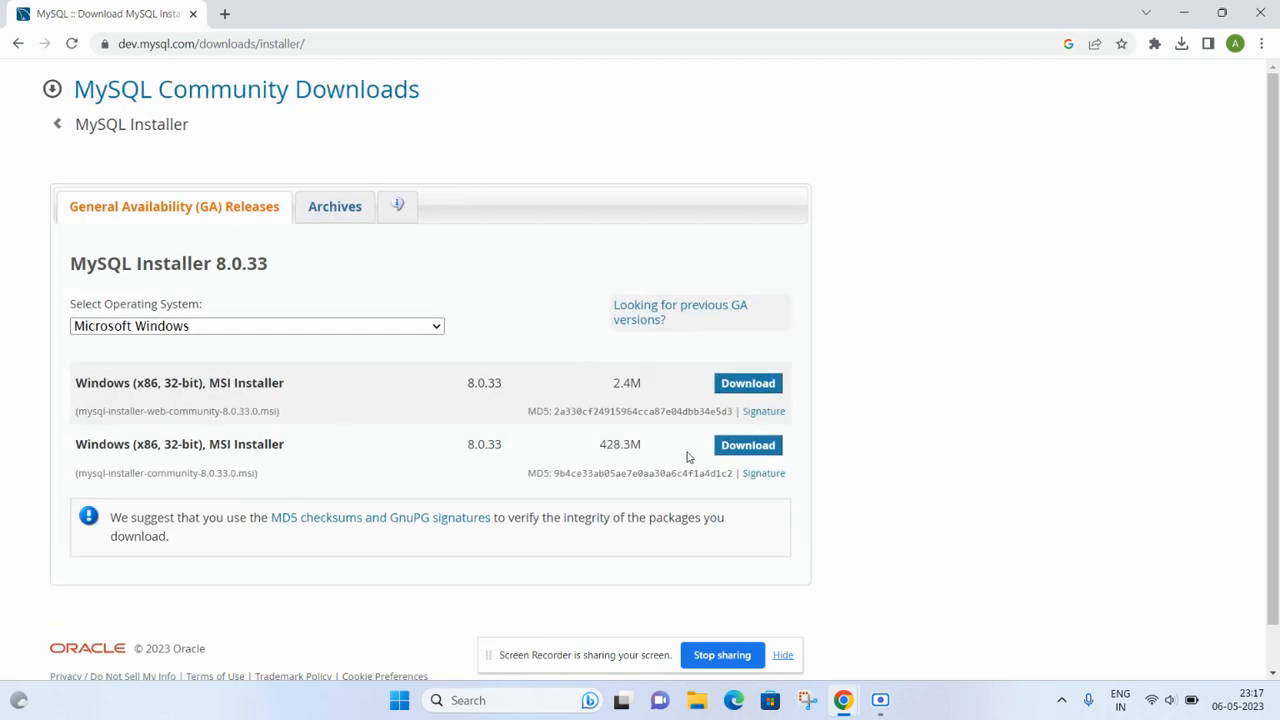
- Start downloading the 428.3M full MSI installer without signing in to an Oracle account
{"action": "left_click", "coordinate": [745, 448]}
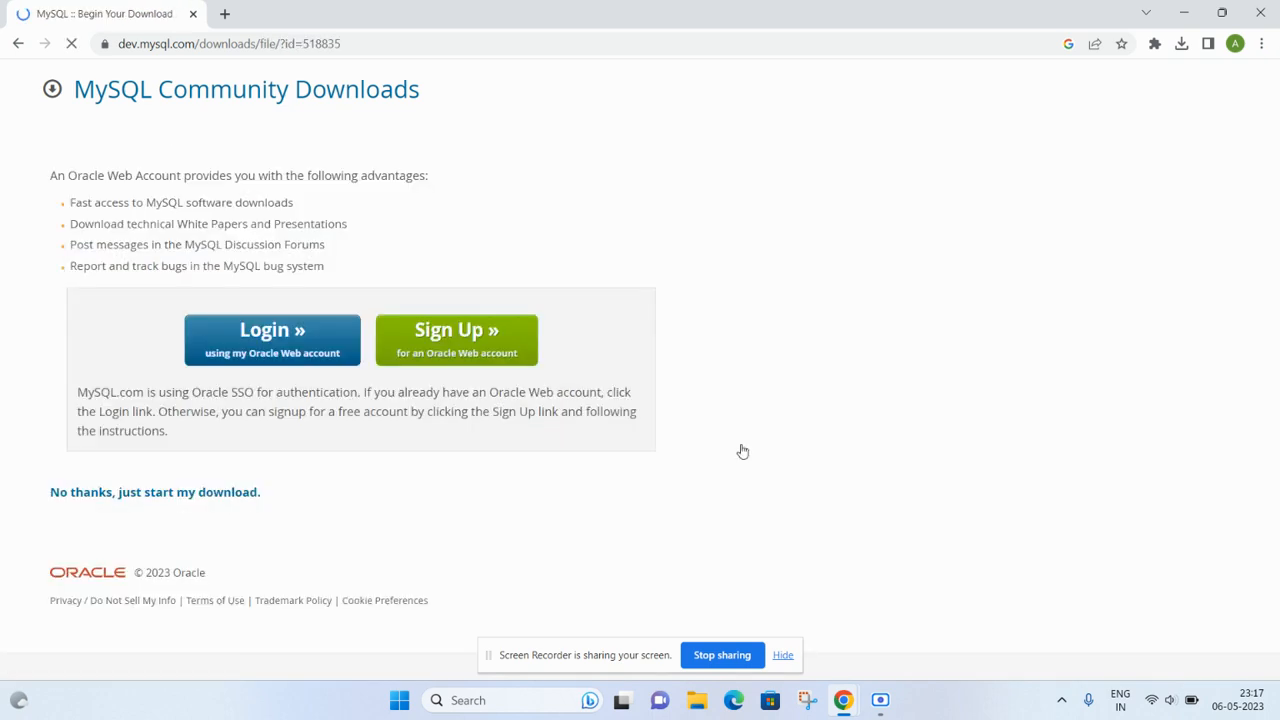
{"action": "left_click", "coordinate": [193, 493]}
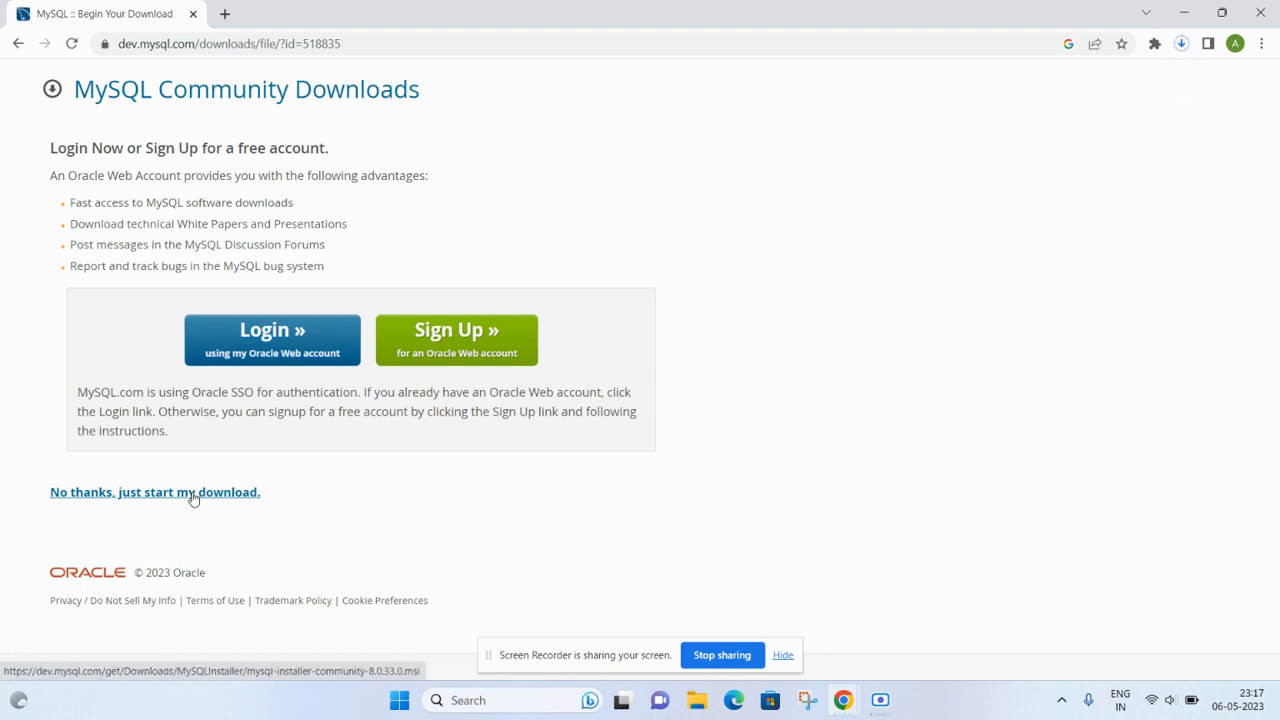
{"action": "left_click", "coordinate": [779, 657]}
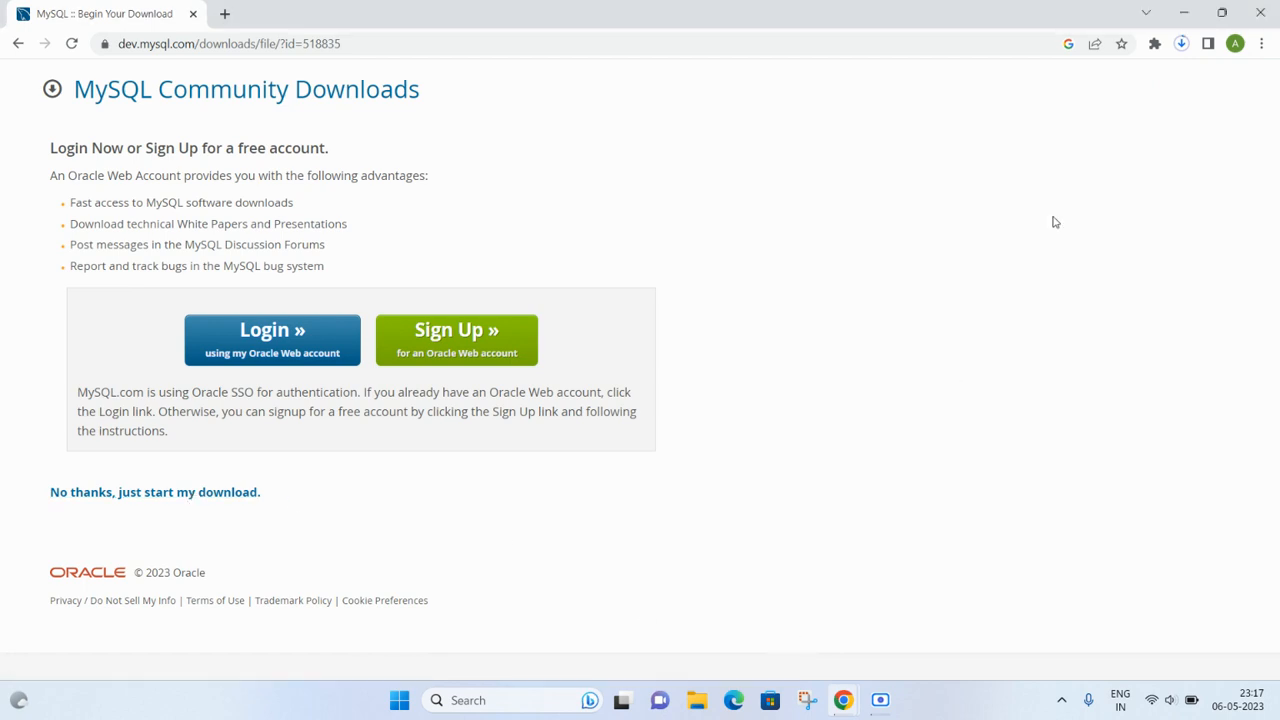
- Confirm that mysql-installer-community-8.0.33.0.msi (428 MB) finished downloading
{"action": "left_click", "coordinate": [1180, 44]}
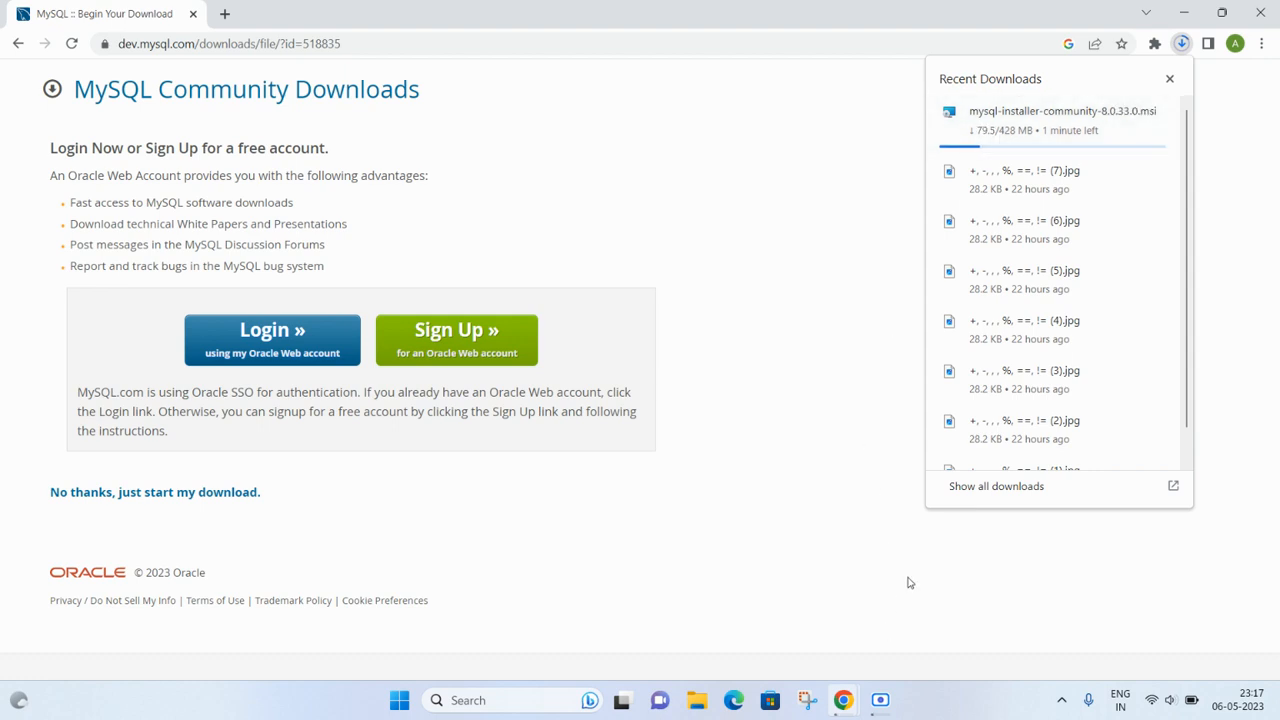
{"action": "mouse_move", "coordinate": [878, 712]}
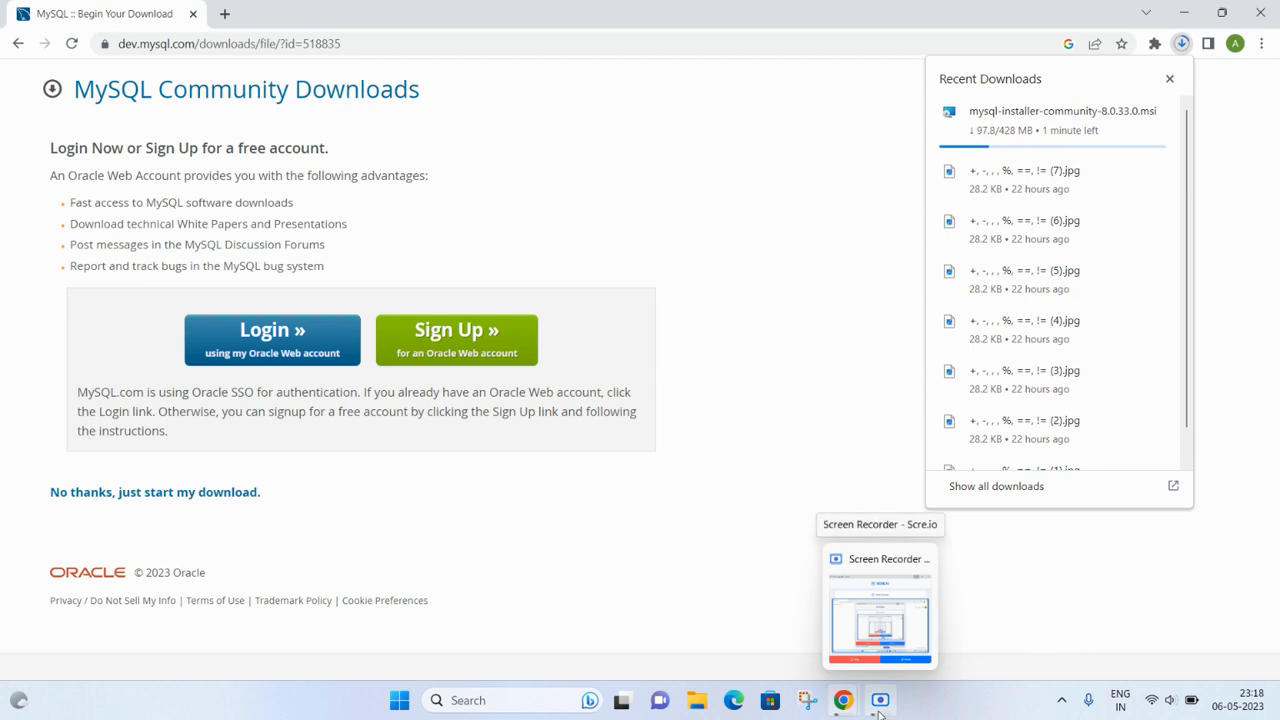
{"action": "left_click", "coordinate": [878, 702]}
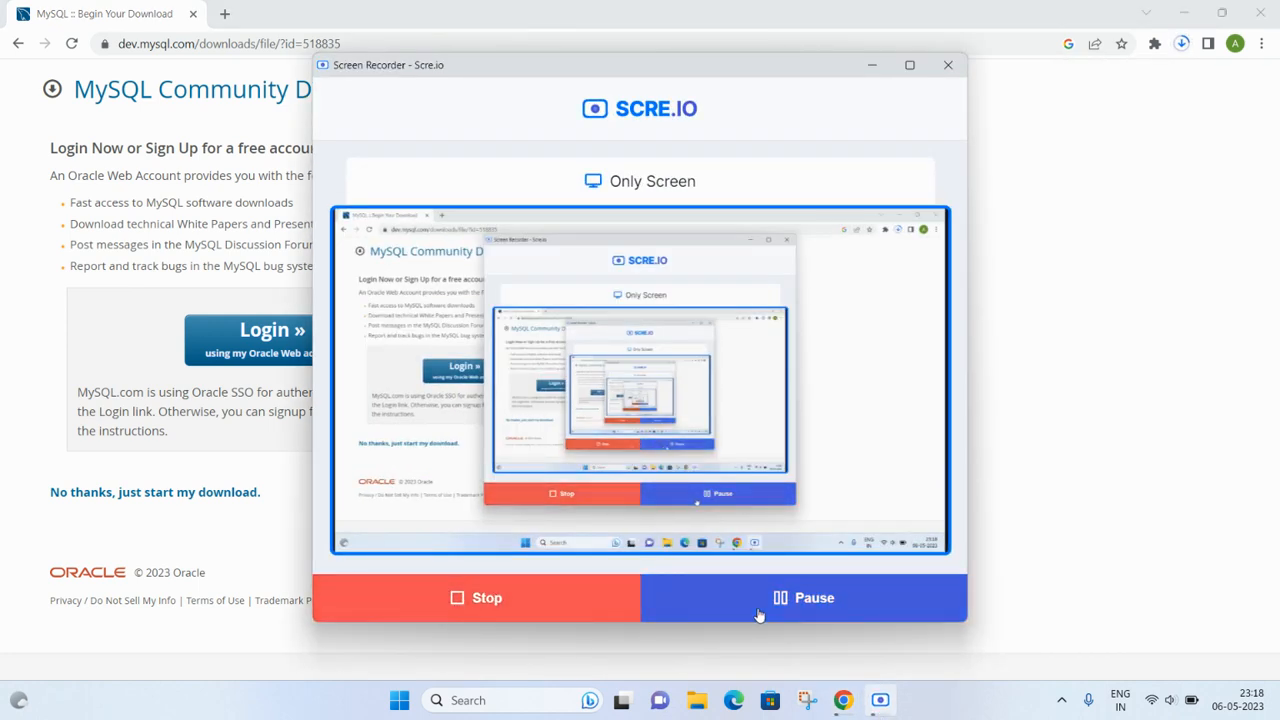
{"action": "left_click", "coordinate": [1183, 47]}
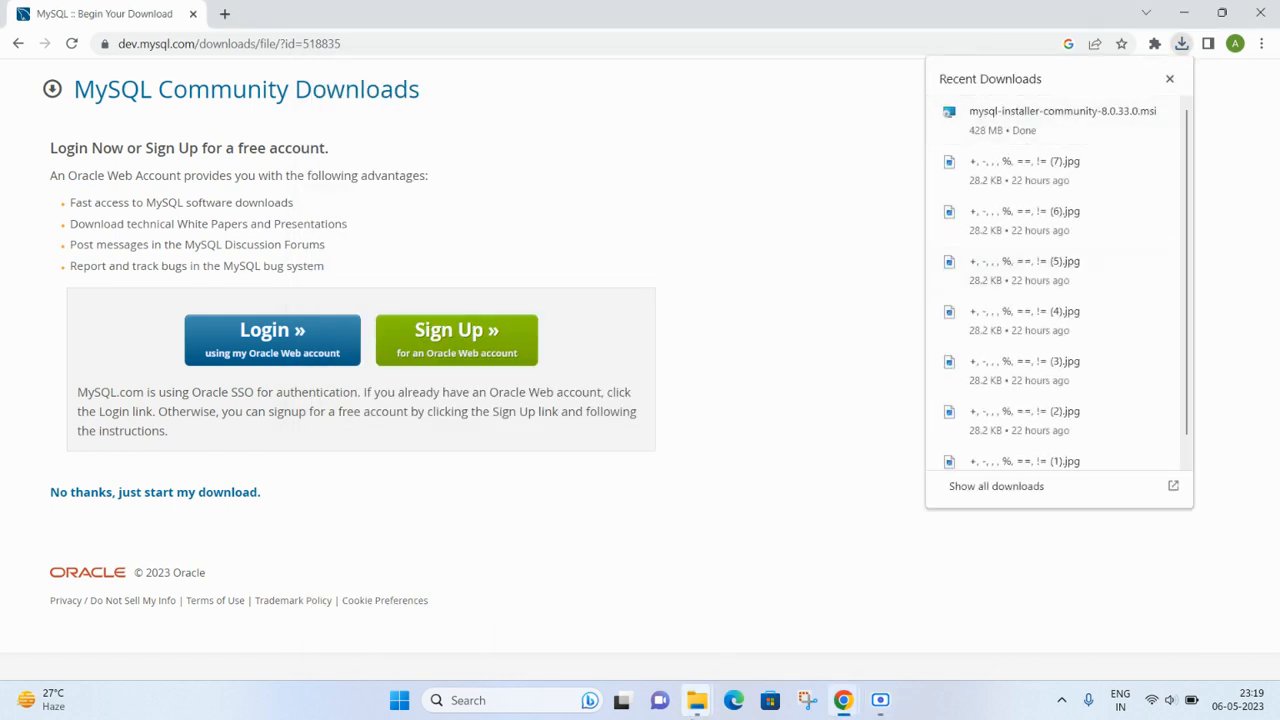
{"action": "left_click", "coordinate": [697, 700]}
- Run mysql-installer-community-8.0.33.0 from the Downloads folder, then minimize the folder window
{"action": "left_click", "coordinate": [746, 625]}
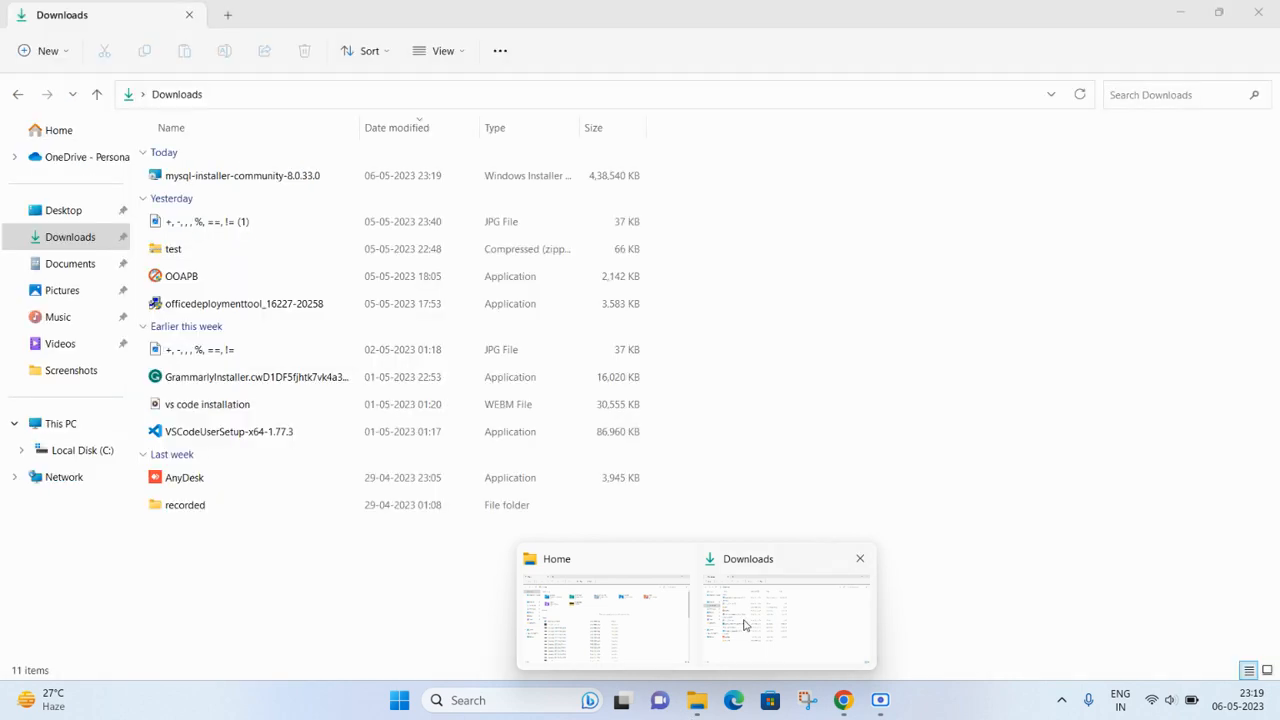
{"action": "double_click", "coordinate": [335, 184]}
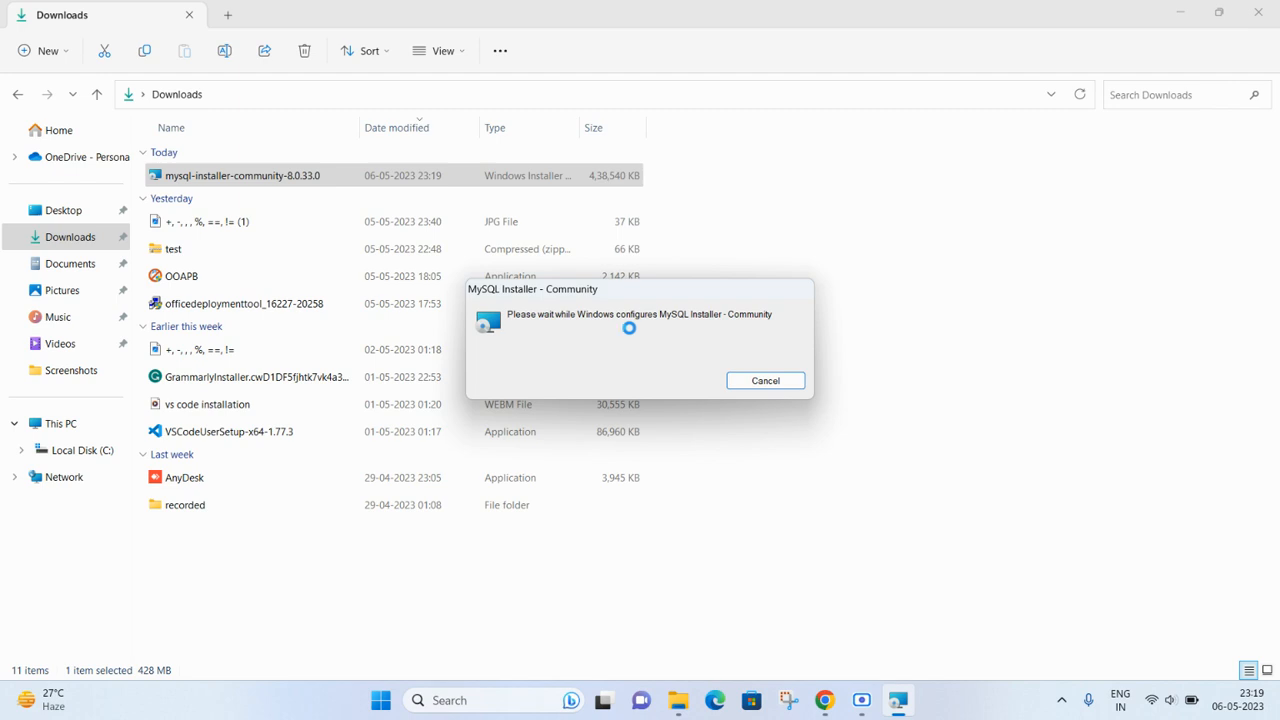
{"action": "left_click", "coordinate": [1181, 11]}
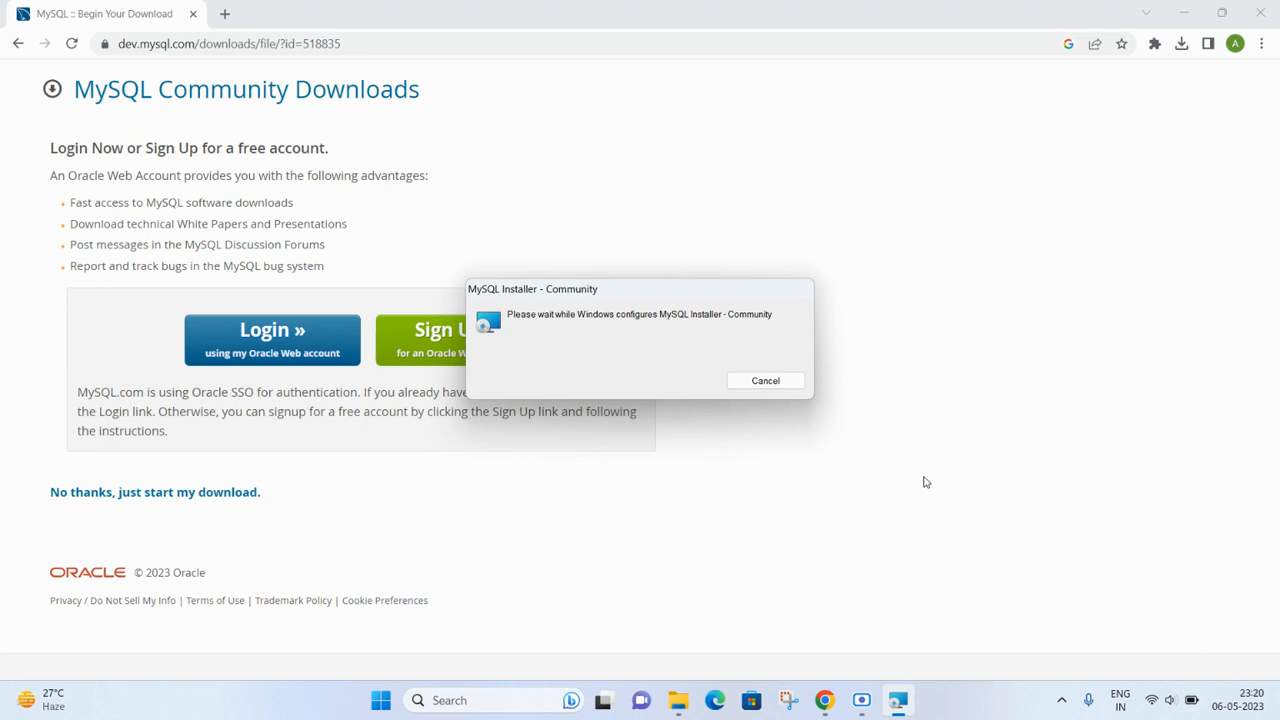
- Wait for MySQL Installer to load the Choosing a Setup Type page
{"action": "mouse_move", "coordinate": [902, 712]}
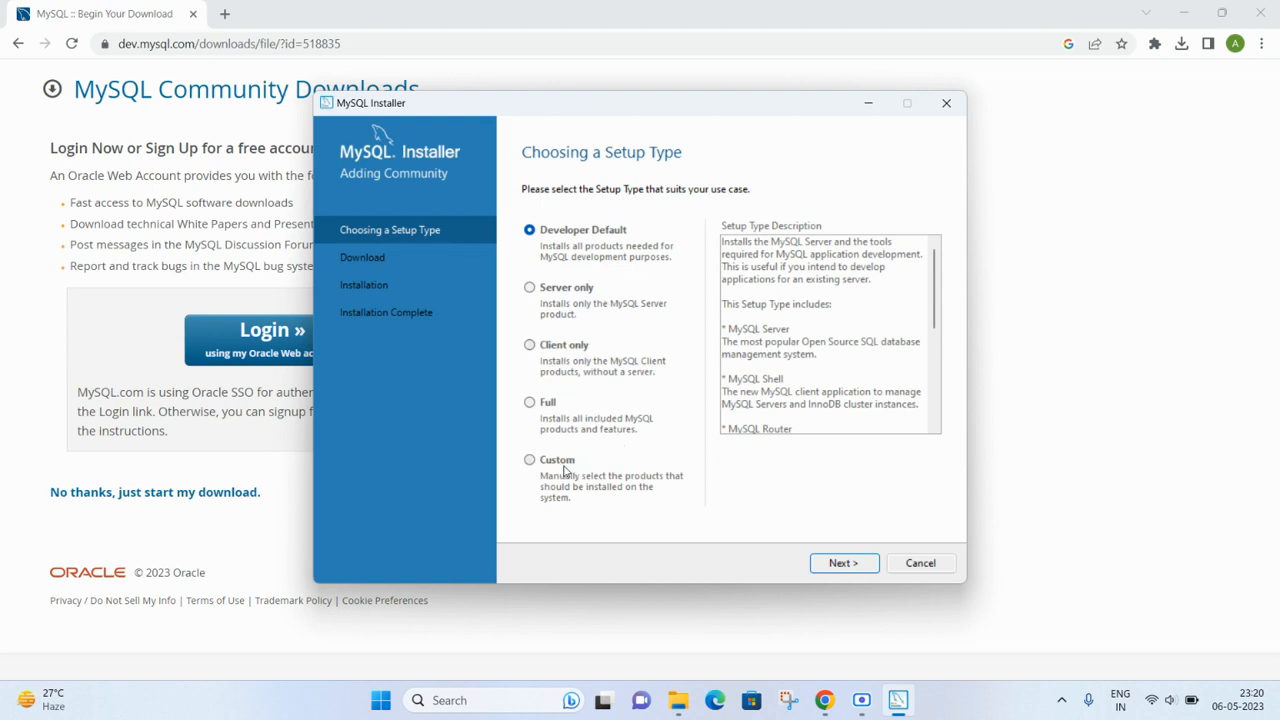
- Pick the Full setup type and continue to the requirements check
{"action": "left_click", "coordinate": [531, 401]}
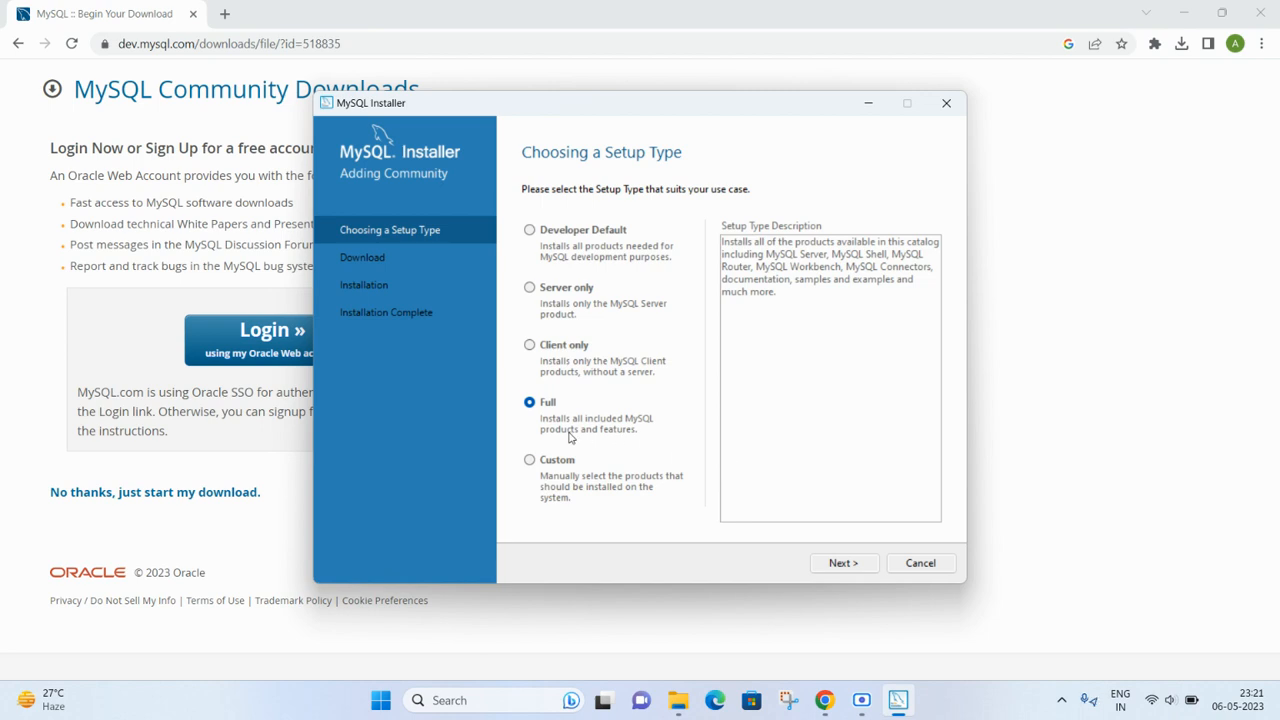
{"action": "left_click", "coordinate": [828, 563]}
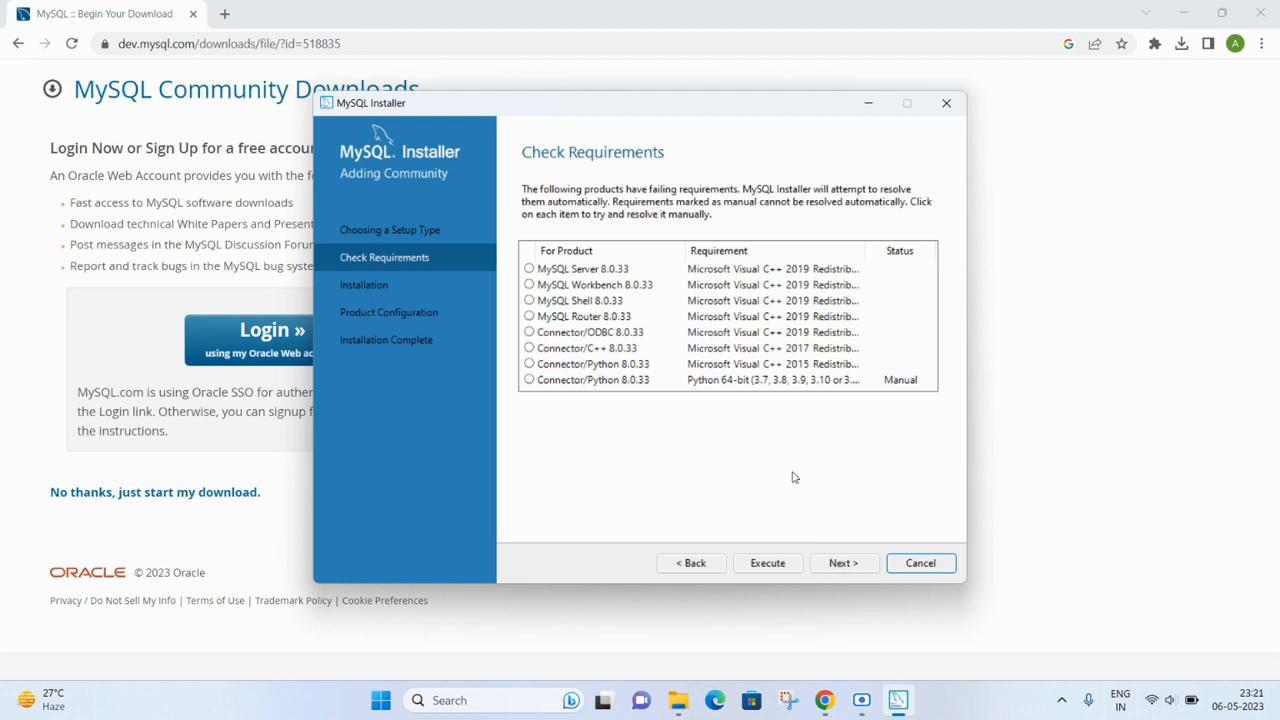
- Install the required Visual C++ redistributable, then proceed despite the unmet Connector/Python requirement
{"action": "left_click", "coordinate": [768, 564]}
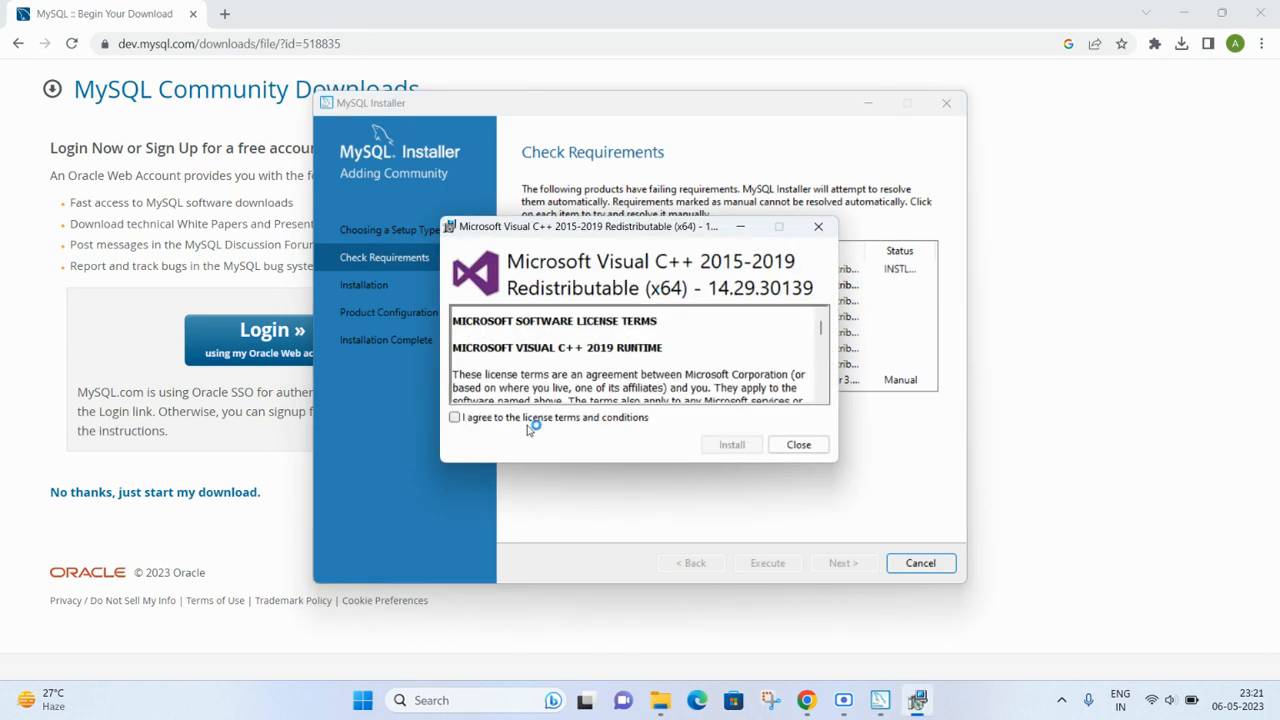
{"action": "left_click", "coordinate": [455, 417]}
{"action": "left_click", "coordinate": [728, 444]}
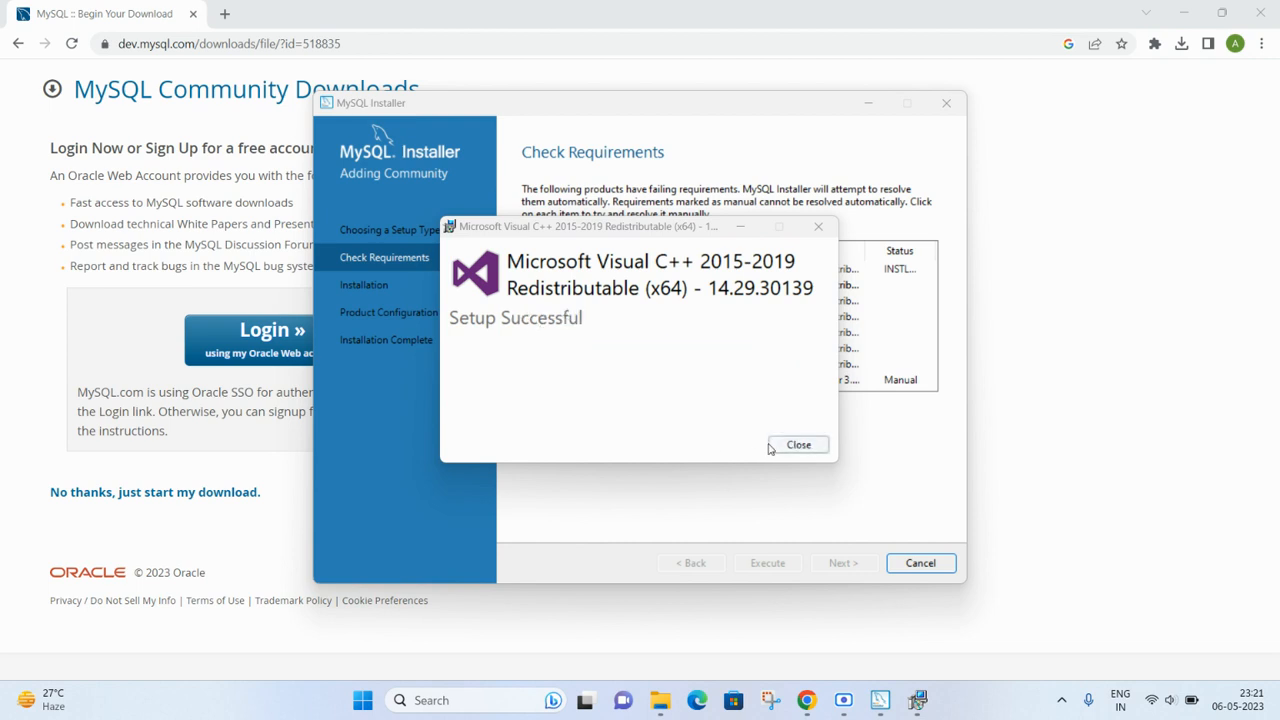
{"action": "left_click", "coordinate": [780, 446]}
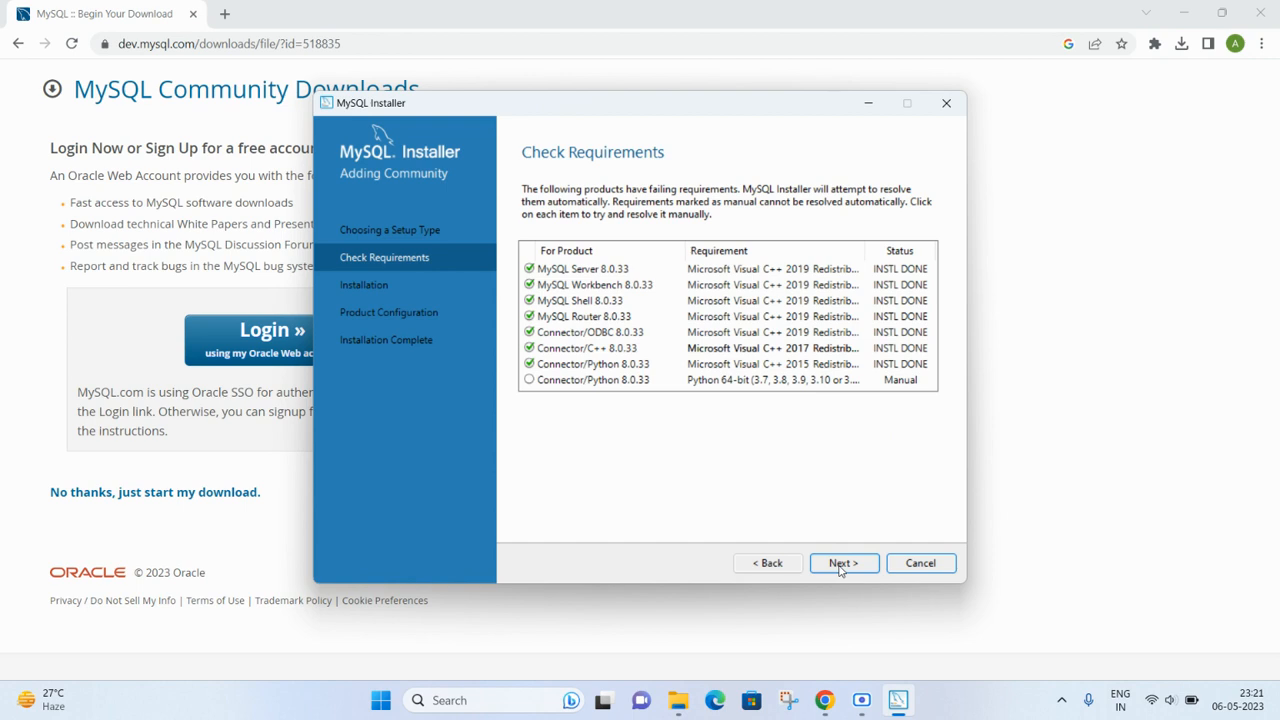
{"action": "left_click", "coordinate": [845, 569]}
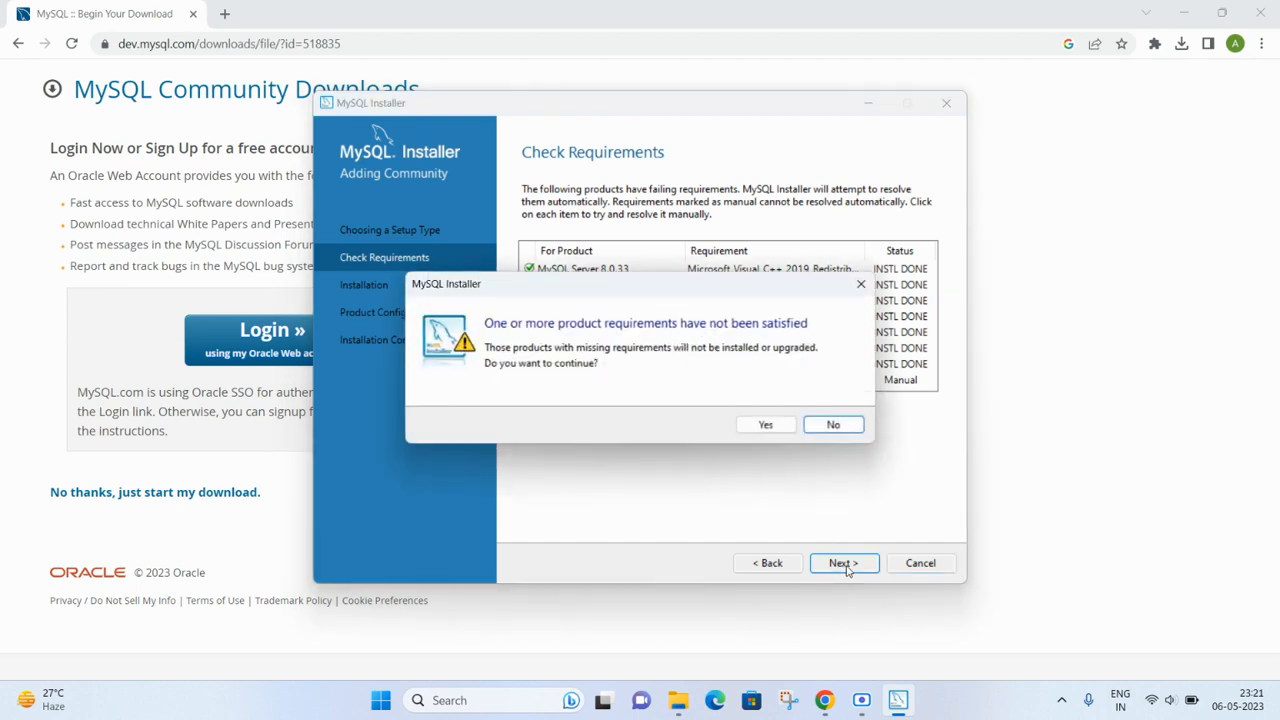
{"action": "left_click", "coordinate": [767, 425]}
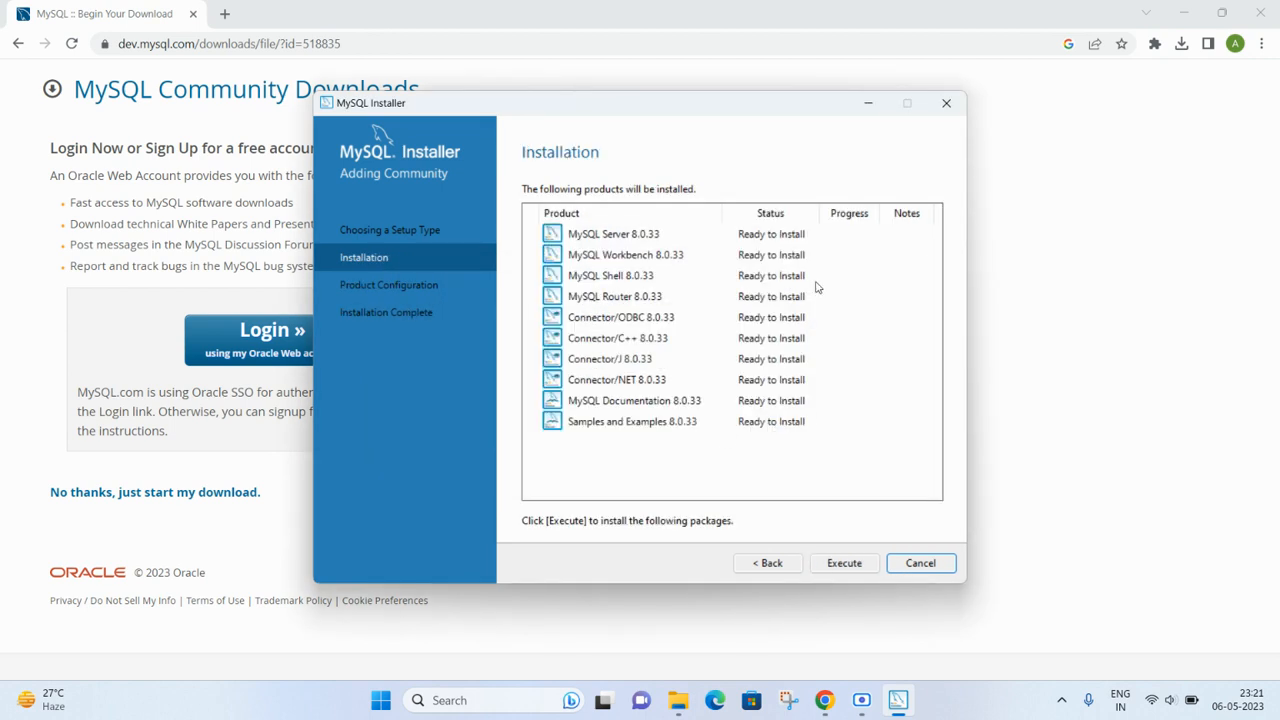
- Execute installation of the ten MySQL 8.0.33 products, from MySQL Server through Samples and Examples
{"action": "left_click", "coordinate": [844, 564]}
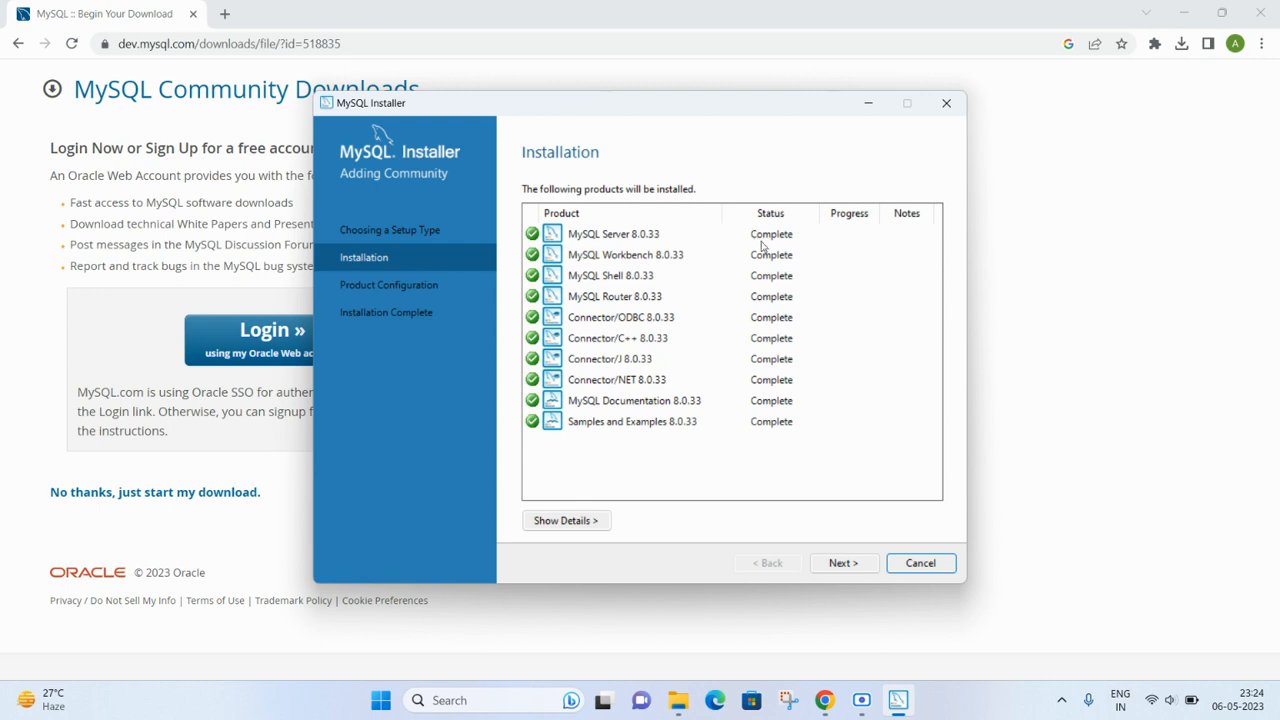
- Accept Development Computer networking on port 3306 and Strong Password Encryption authentication
{"action": "left_click", "coordinate": [838, 565]}
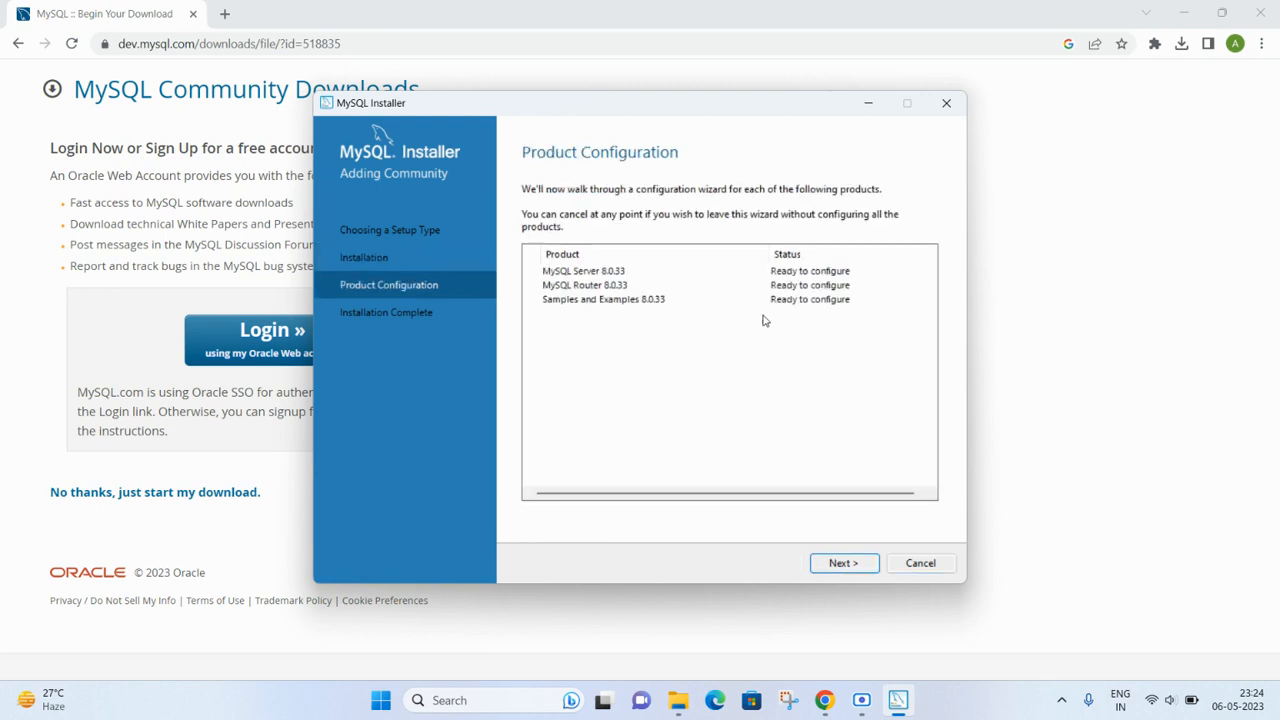
{"action": "left_click", "coordinate": [842, 567]}
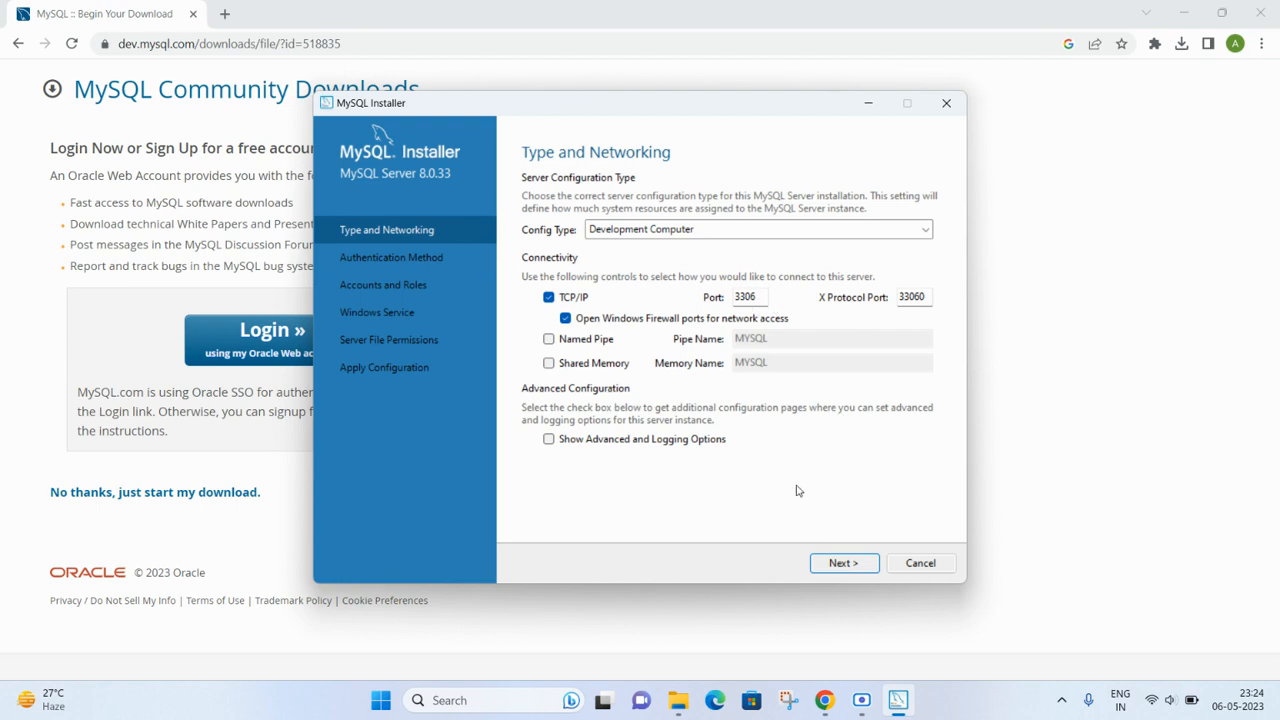
{"action": "left_click", "coordinate": [843, 563]}
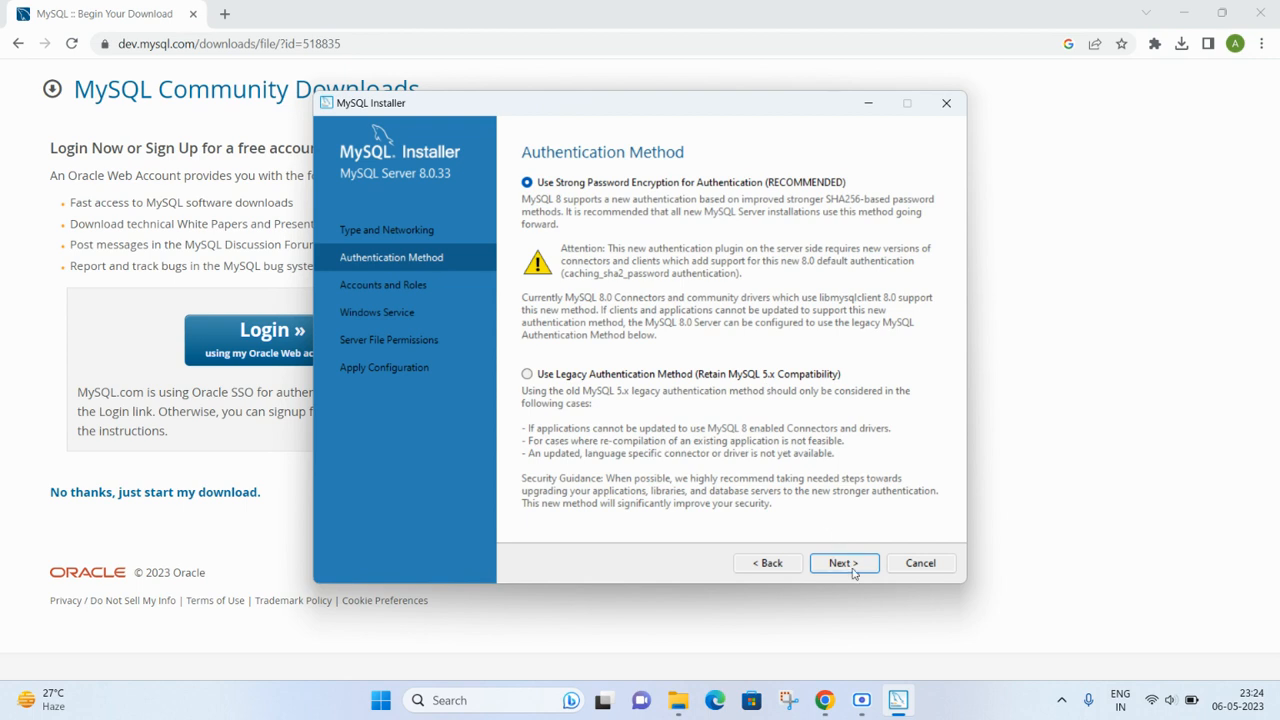
{"action": "left_click", "coordinate": [849, 563]}
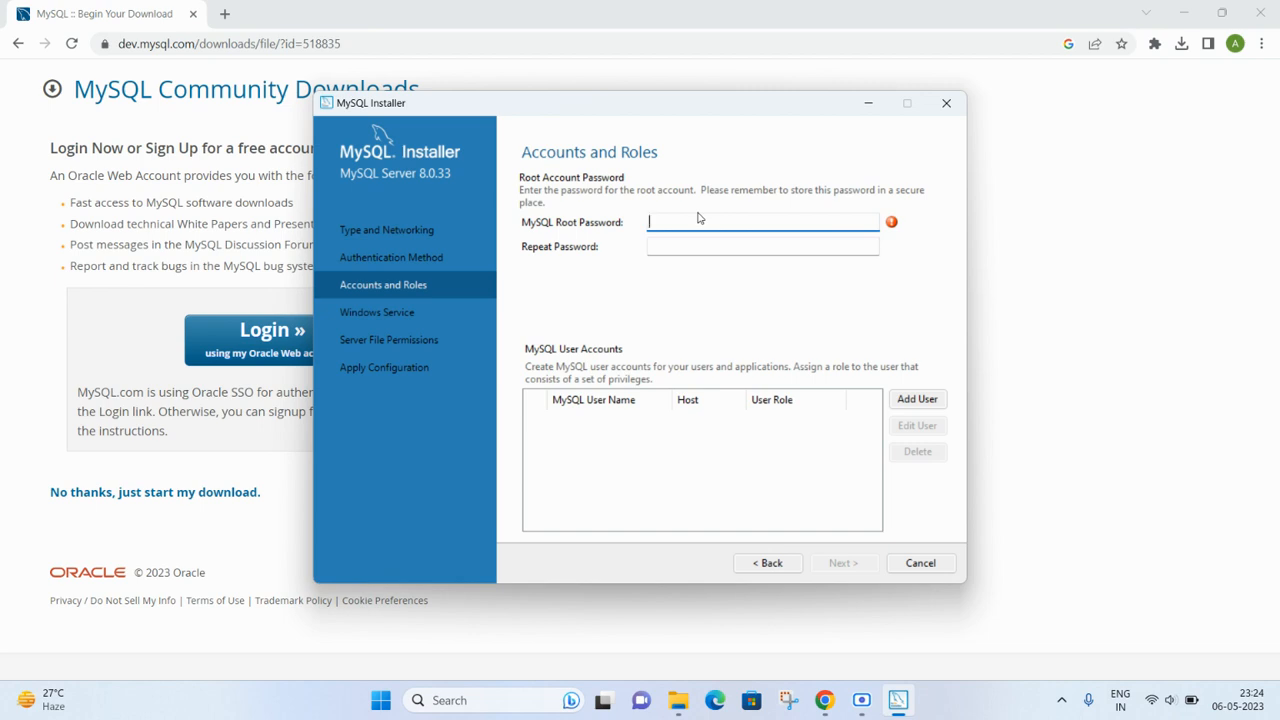
- Enter a matching root account password in both password fields, fixing the mismatch, and continue
{"action": "type", "text": "root"}
{"action": "left_click", "coordinate": [668, 247]}
{"action": "type", "text": "root"}
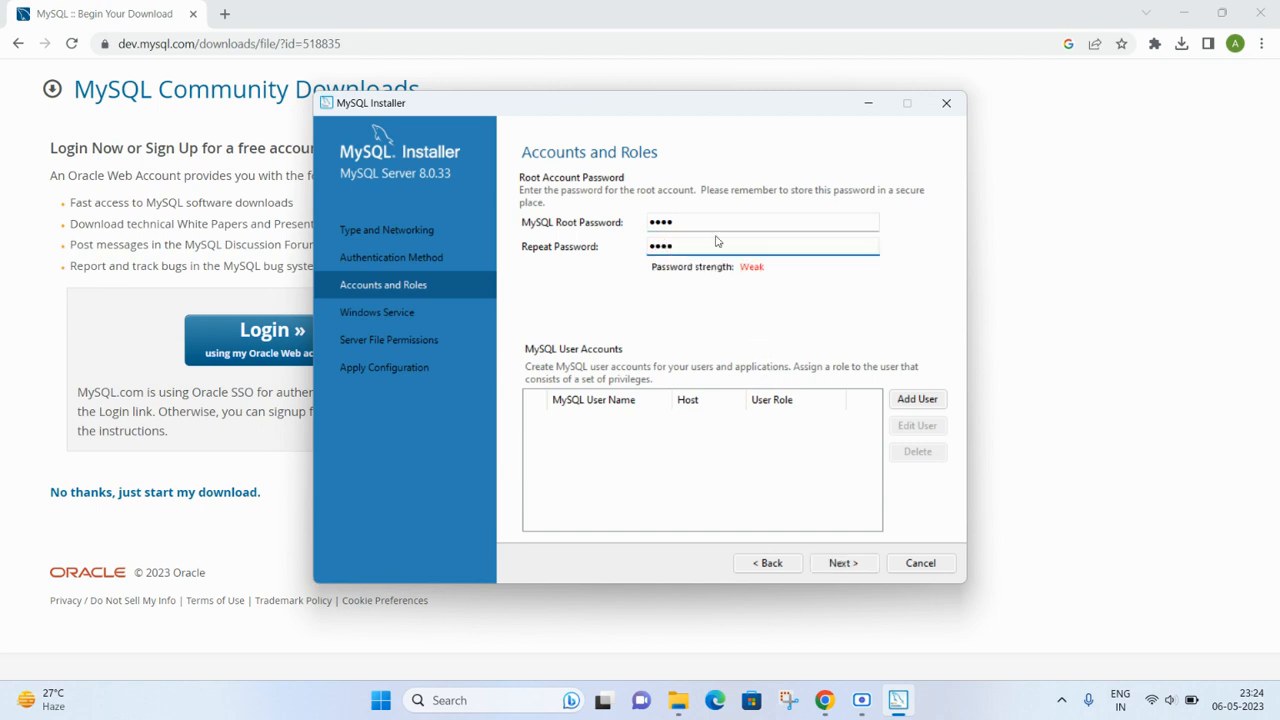
{"action": "left_click", "coordinate": [684, 221]}
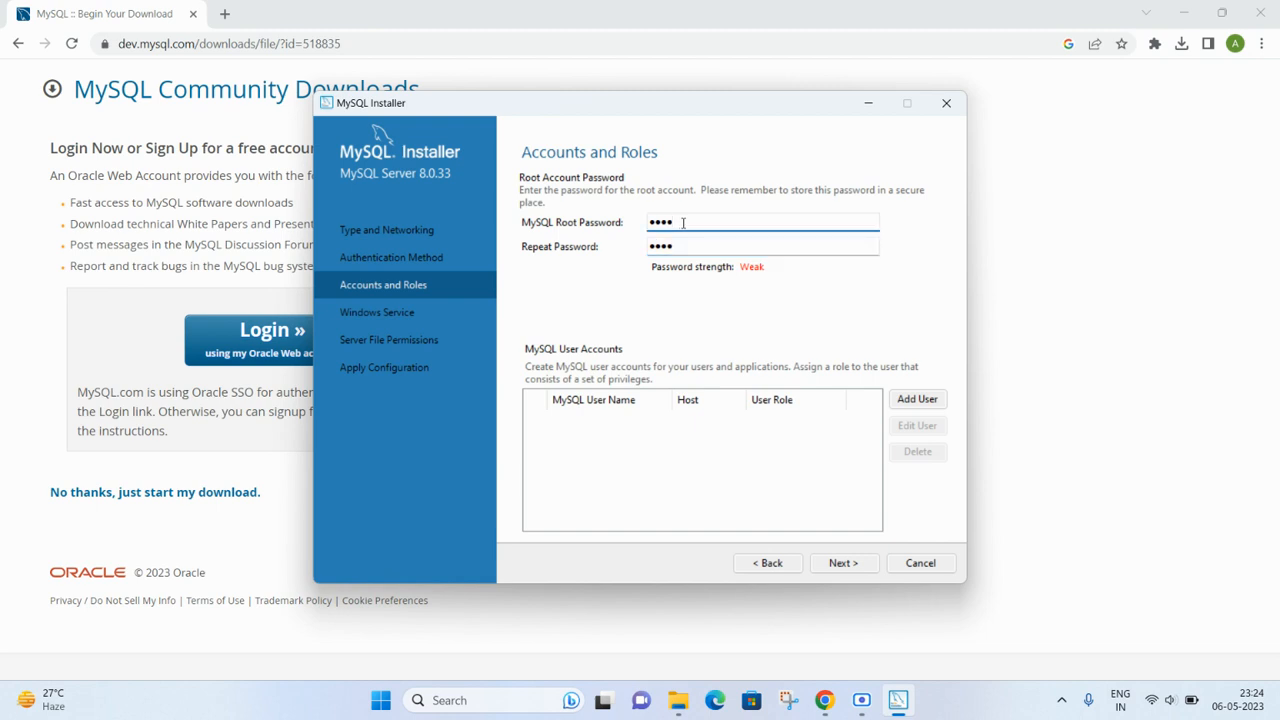
{"action": "type", "text": "@123"}
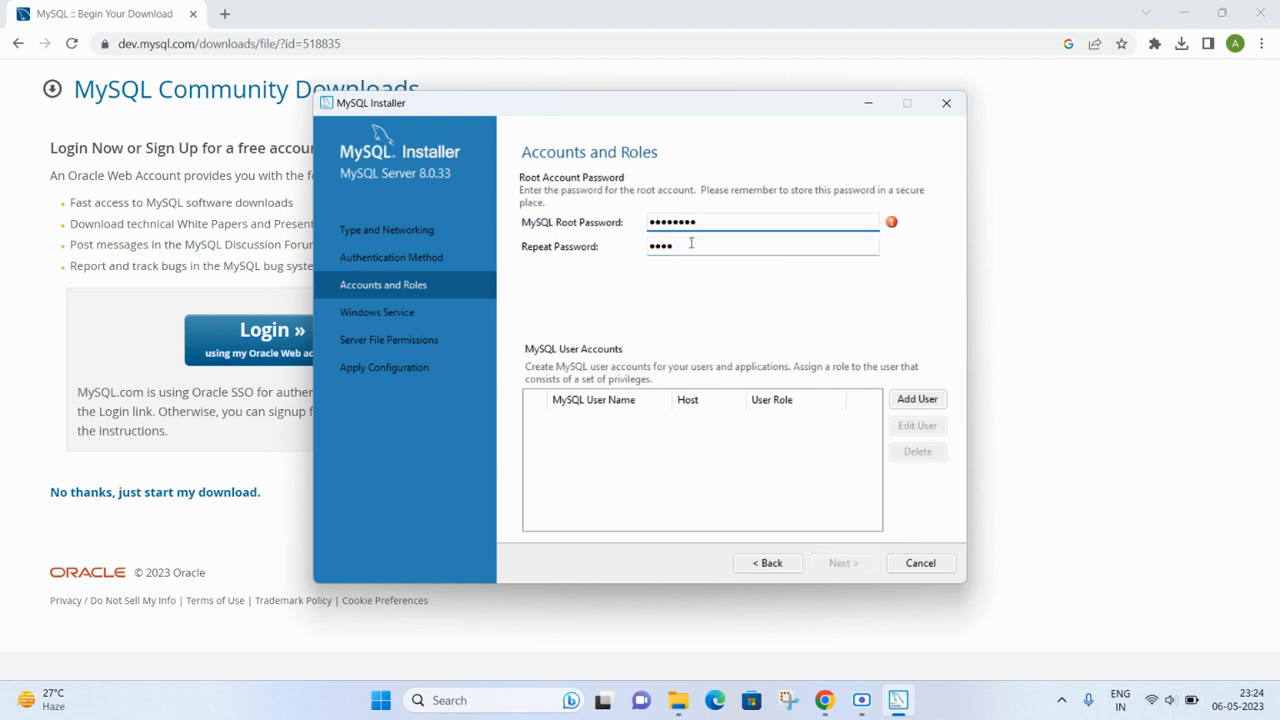
{"action": "left_click", "coordinate": [690, 244]}
{"action": "type", "text": "@1"}
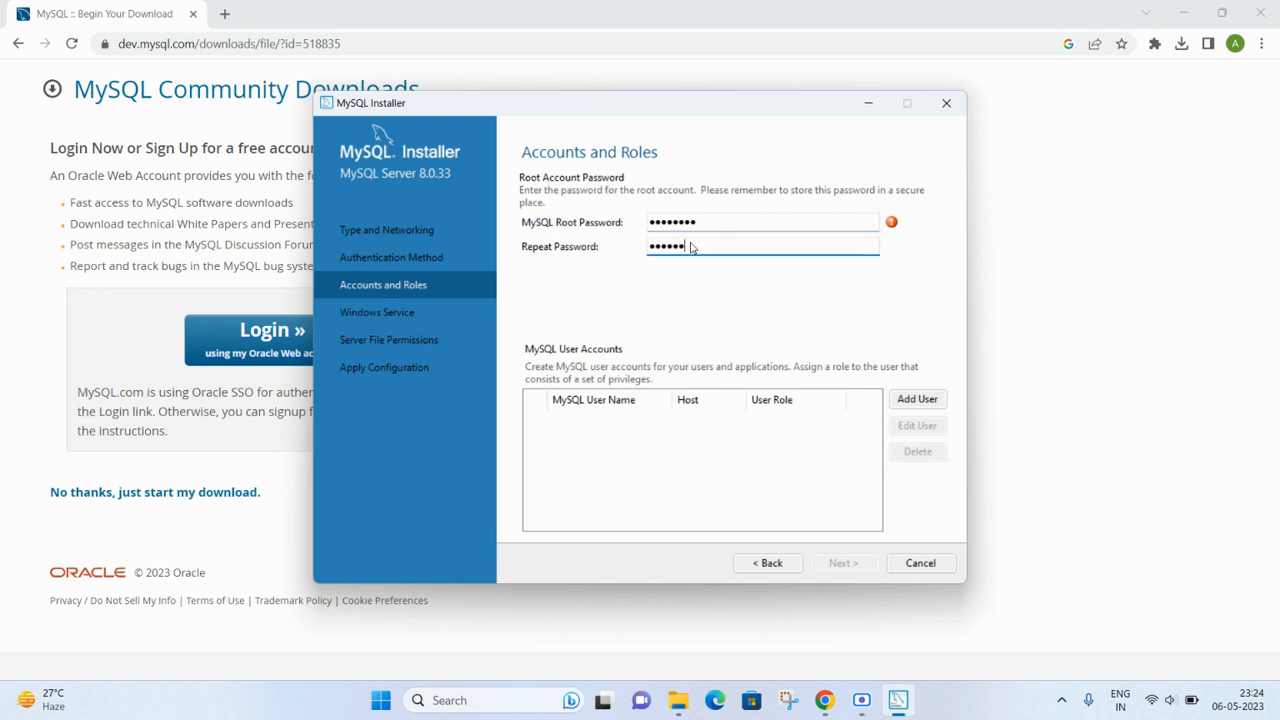
{"action": "type", "text": "234"}
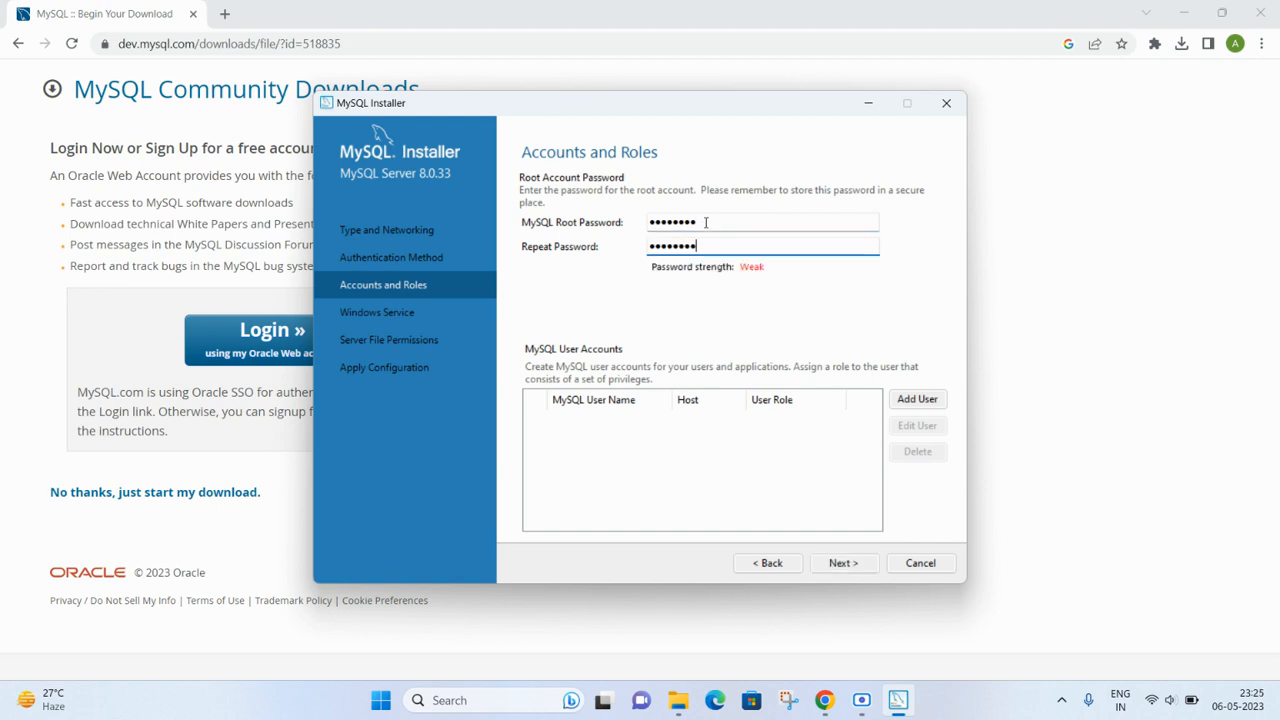
{"action": "left_click", "coordinate": [701, 221]}
{"action": "key", "text": "BackSpace"}
{"action": "key", "text": "BackSpace"}
{"action": "key", "text": "BackSpace"}
{"action": "key", "text": "BackSpace"}
{"action": "key", "text": "BackSpace"}
{"action": "key", "text": "BackSpace"}
{"action": "key", "text": "BackSpace"}
{"action": "key", "text": "BackSpace"}
{"action": "key", "text": "BackSpace"}
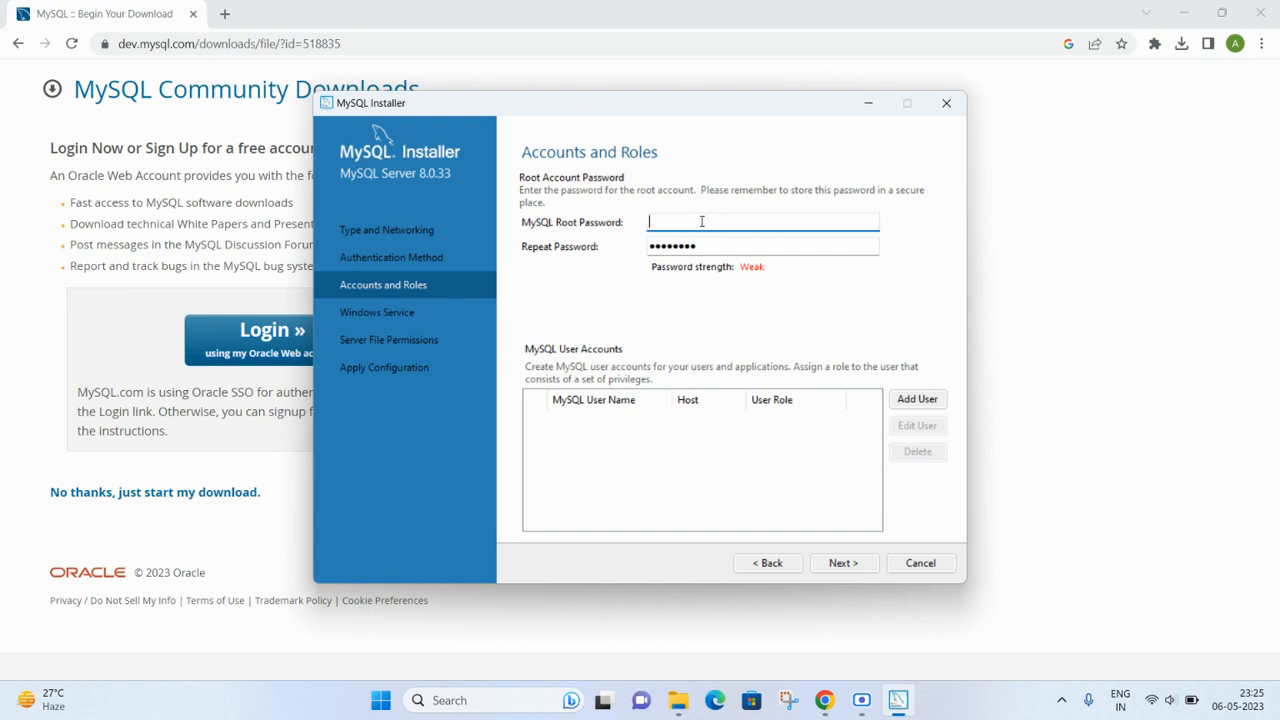
{"action": "type", "text": "1234"}
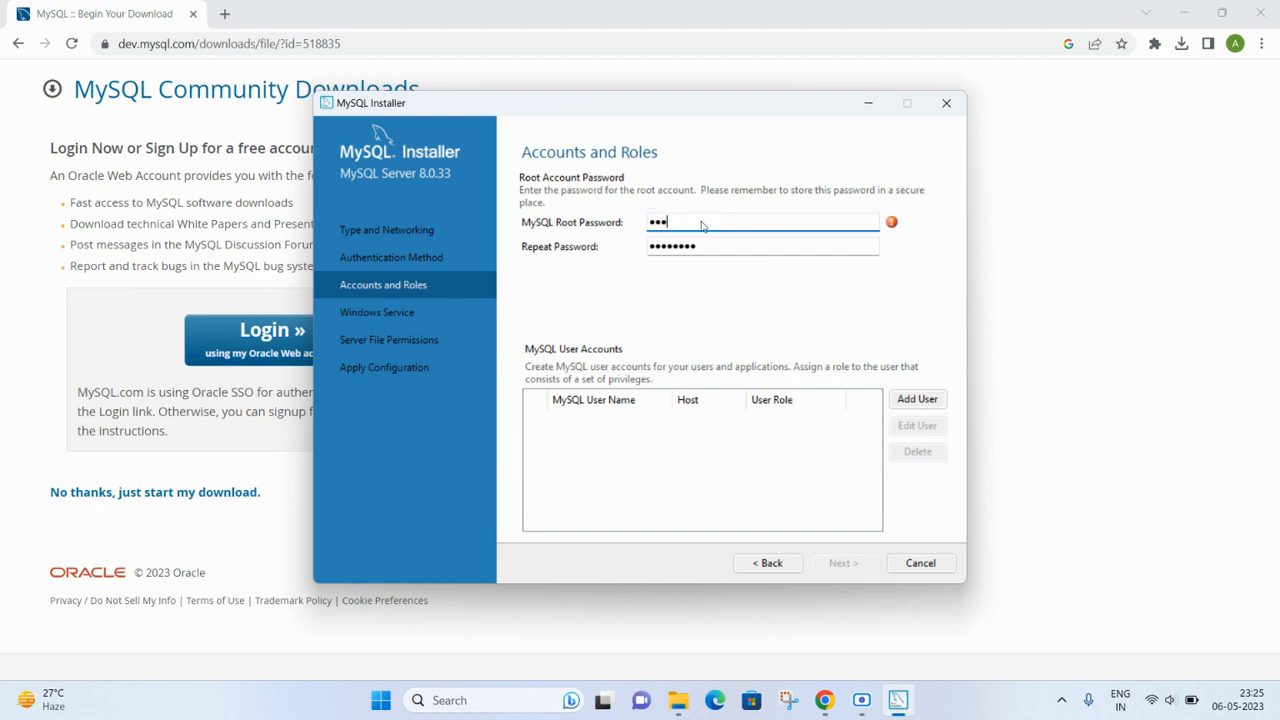
{"action": "type", "text": "56789"}
{"action": "left_click", "coordinate": [724, 249]}
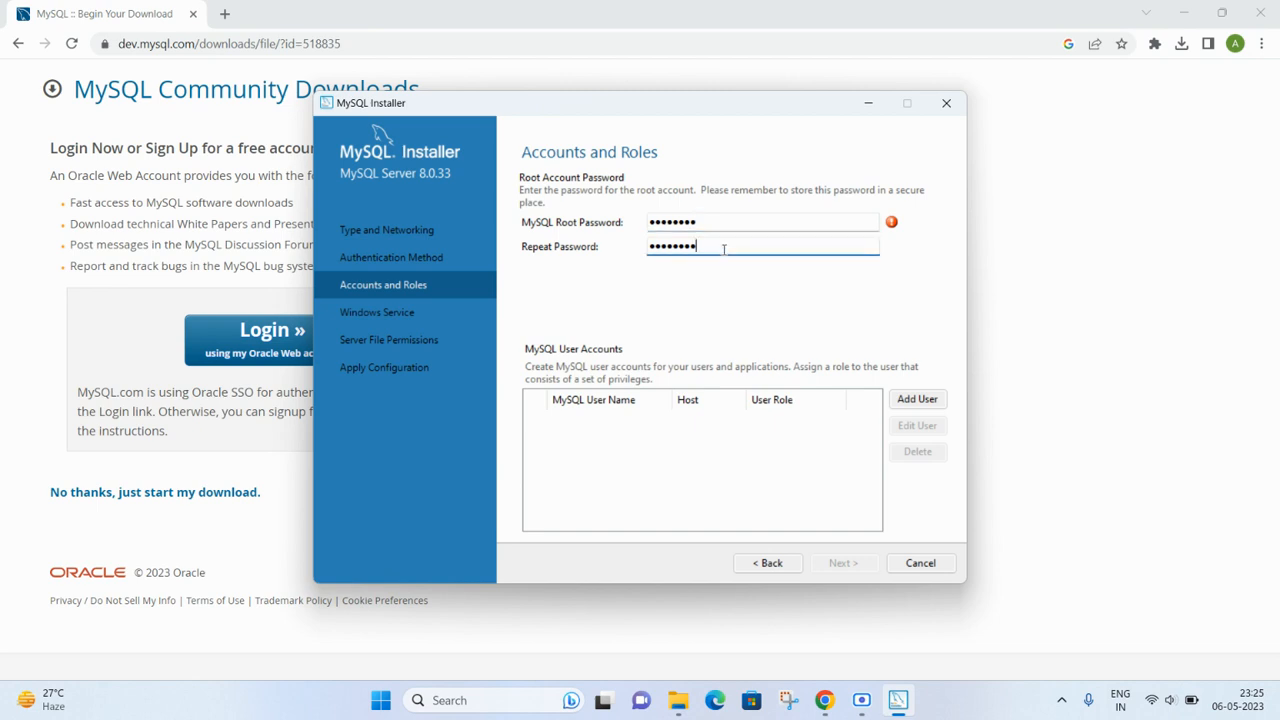
{"action": "key", "text": "BackSpace"}
{"action": "key", "text": "BackSpace"}
{"action": "key", "text": "BackSpace"}
{"action": "key", "text": "BackSpace"}
{"action": "key", "text": "BackSpace"}
{"action": "key", "text": "BackSpace"}
{"action": "key", "text": "BackSpace"}
{"action": "key", "text": "BackSpace"}
{"action": "key", "text": "BackSpace"}
{"action": "type", "text": "123456789"}
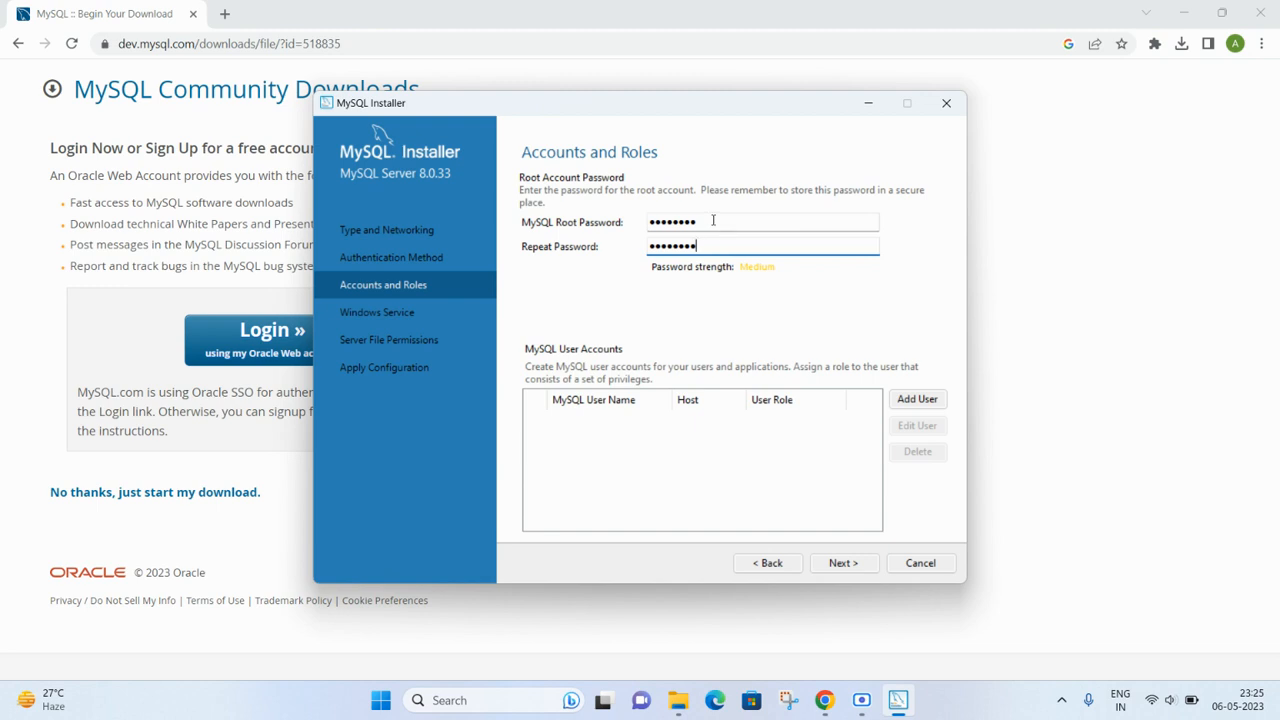
{"action": "key", "text": "Caps_Lock"}
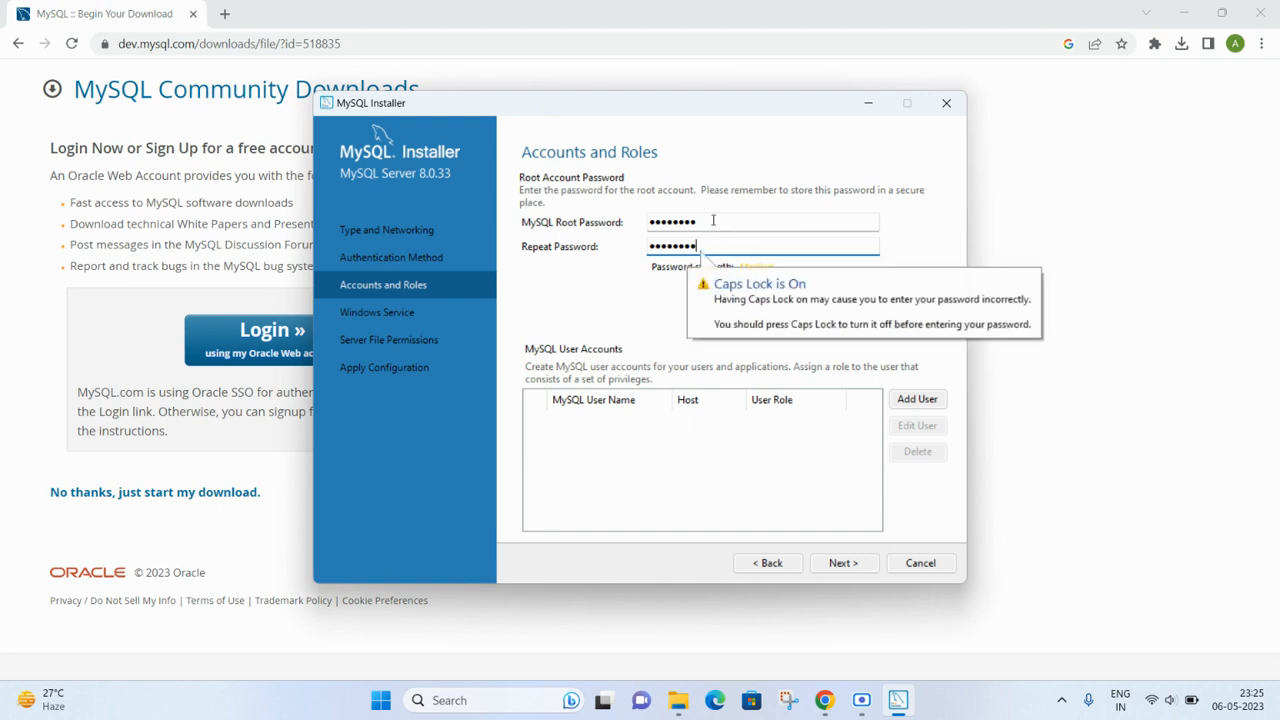
{"action": "key", "text": "Caps_Lock"}
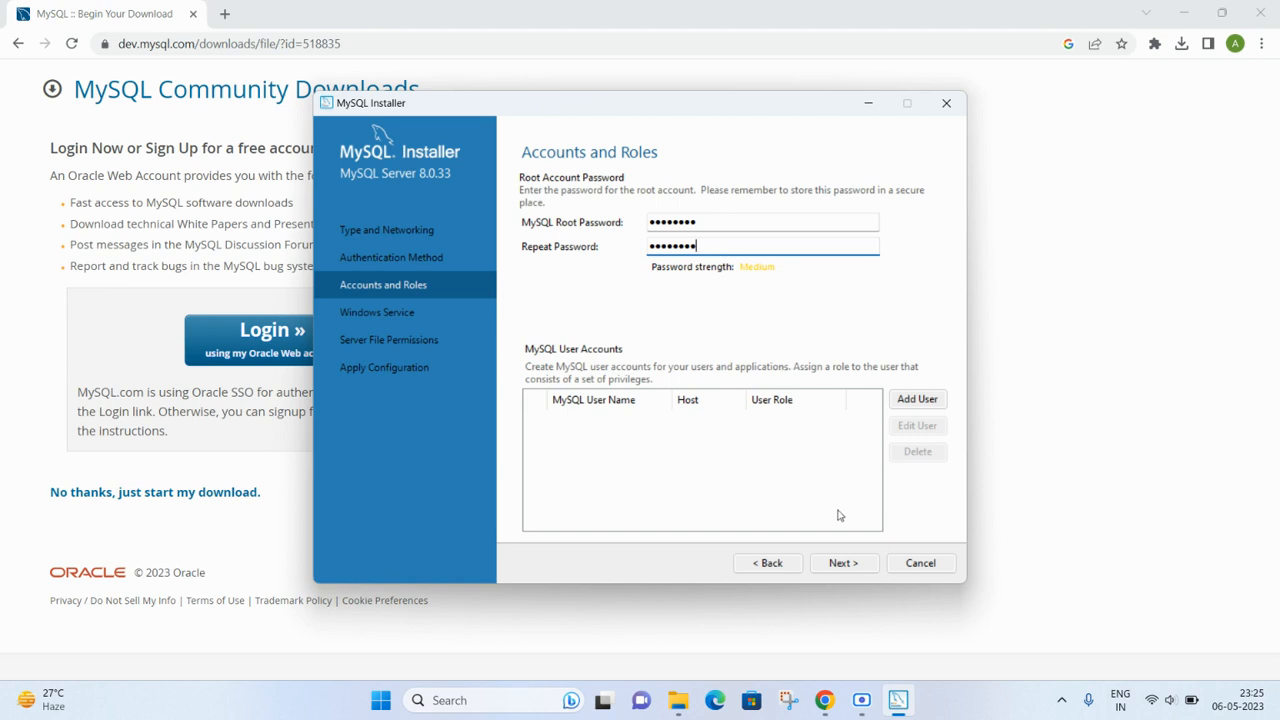
{"action": "left_click", "coordinate": [843, 563]}
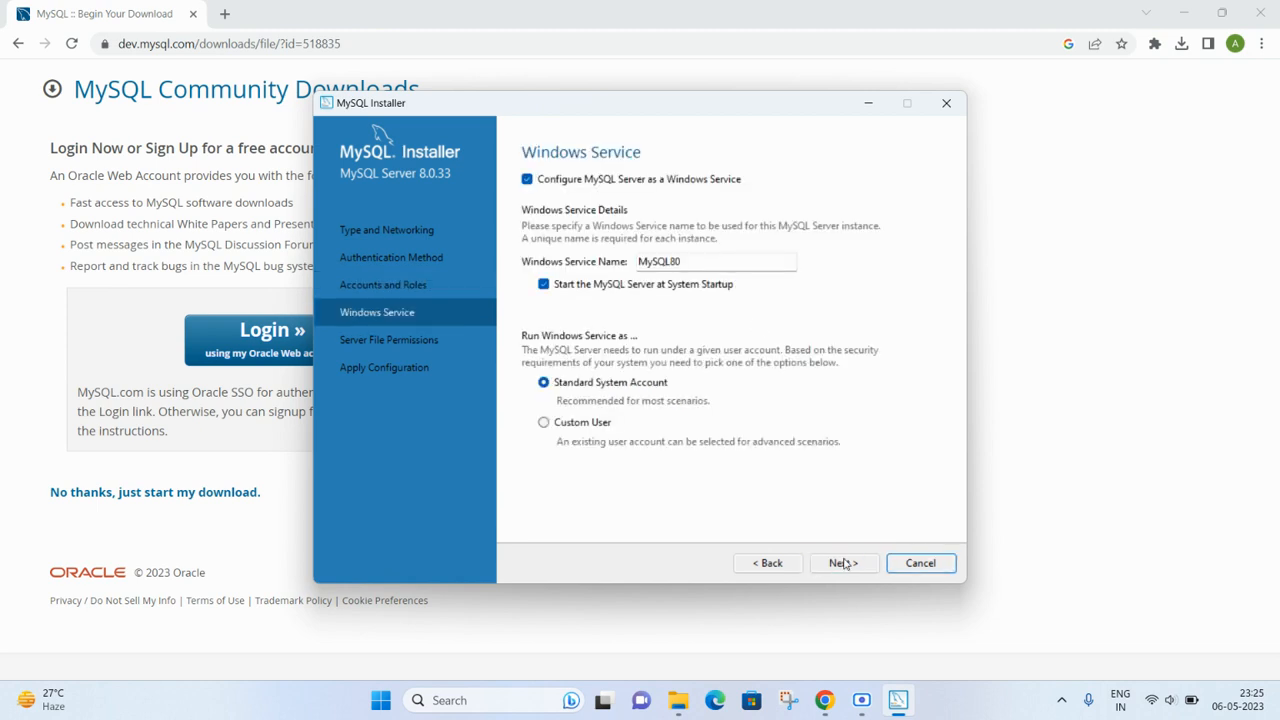
- Keep the MySQL80 Windows service and default full-access server file permissions
{"action": "left_click", "coordinate": [843, 563]}
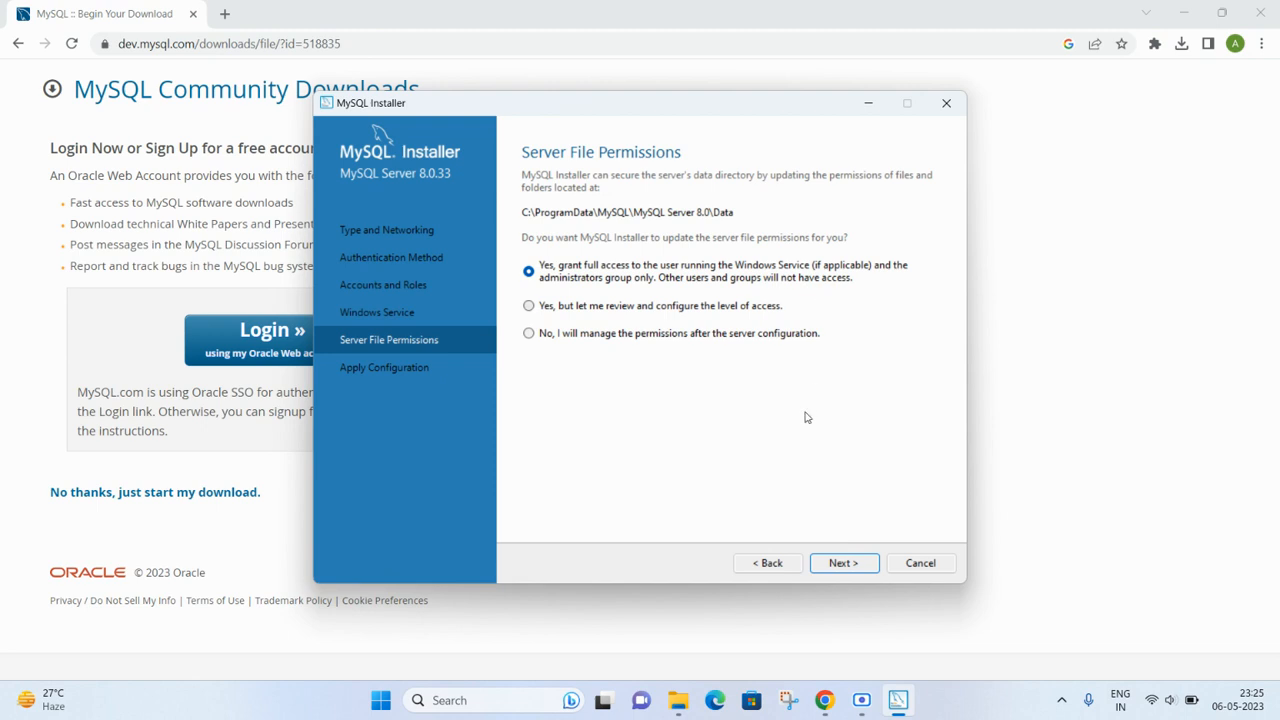
{"action": "left_click", "coordinate": [840, 564]}
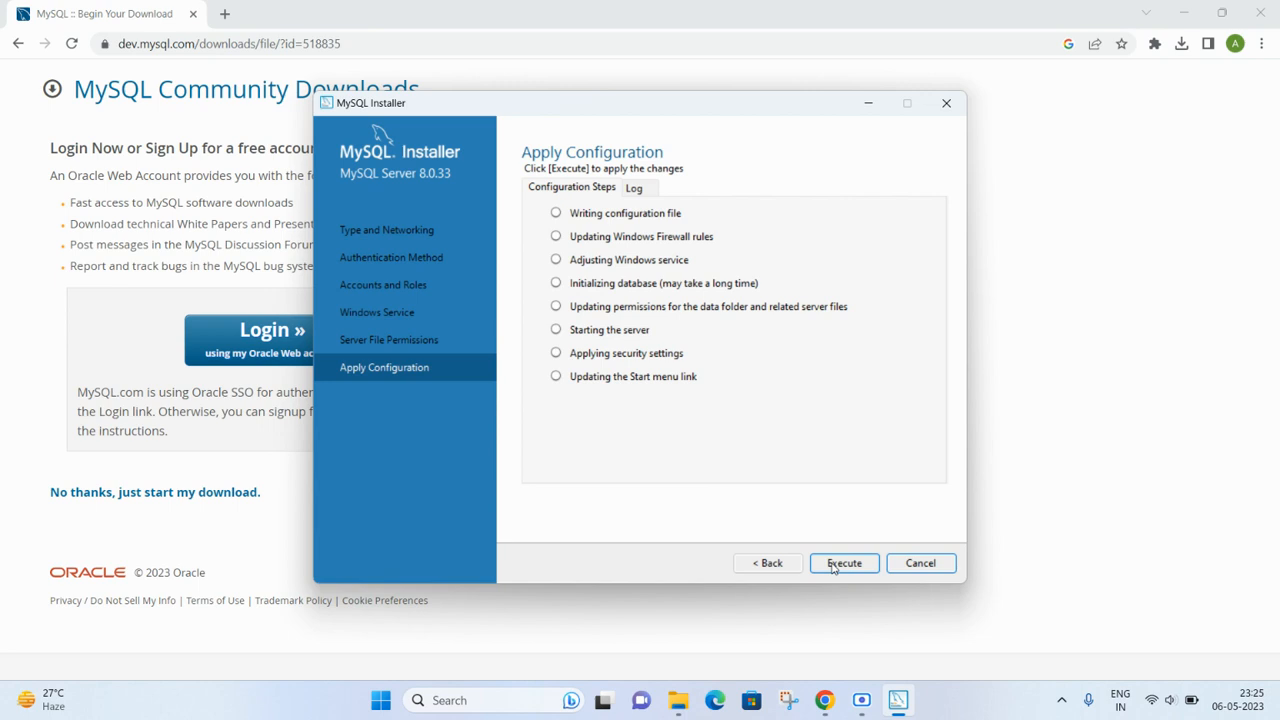
- Execute all eight MySQL Server 8.0.33 configuration steps and return to Product Configuration
{"action": "left_click", "coordinate": [834, 565]}
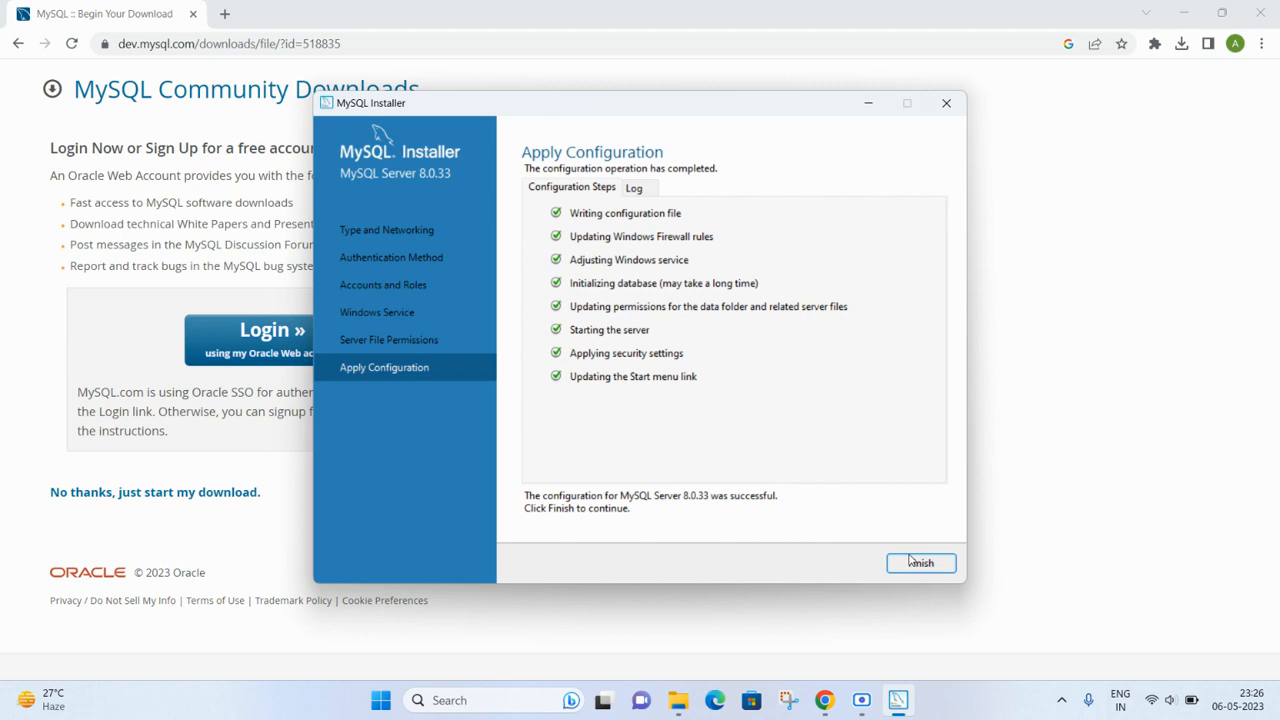
{"action": "left_click", "coordinate": [911, 565]}
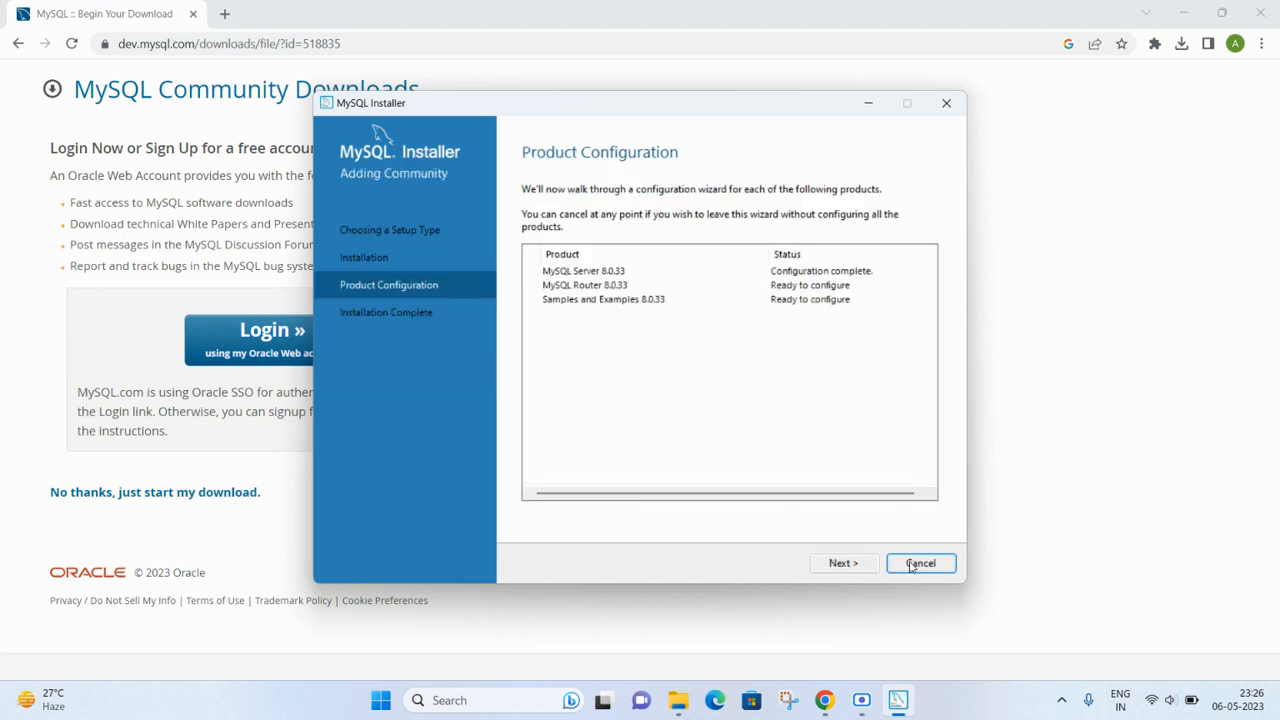
- Skip MySQL Router InnoDB Cluster bootstrapping and continue to the Samples and Examples connection page
{"action": "left_click", "coordinate": [842, 564]}
{"action": "left_click", "coordinate": [843, 564]}
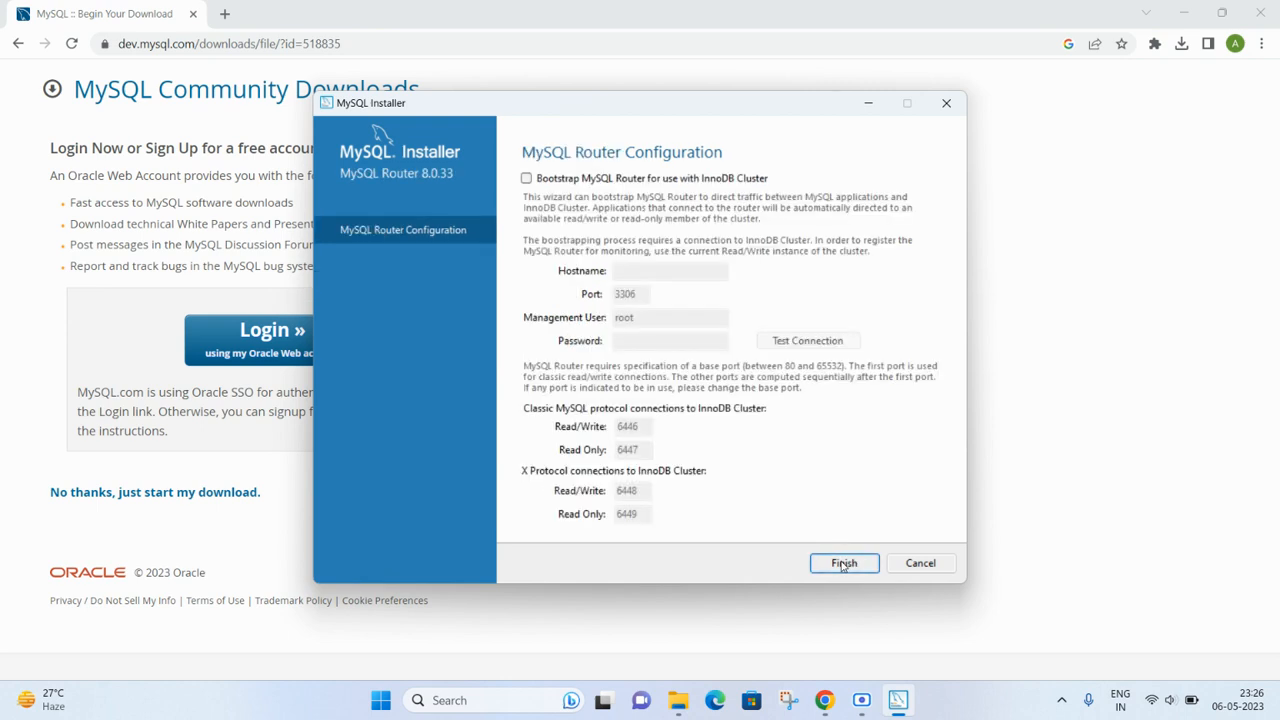
{"action": "left_click", "coordinate": [842, 564]}
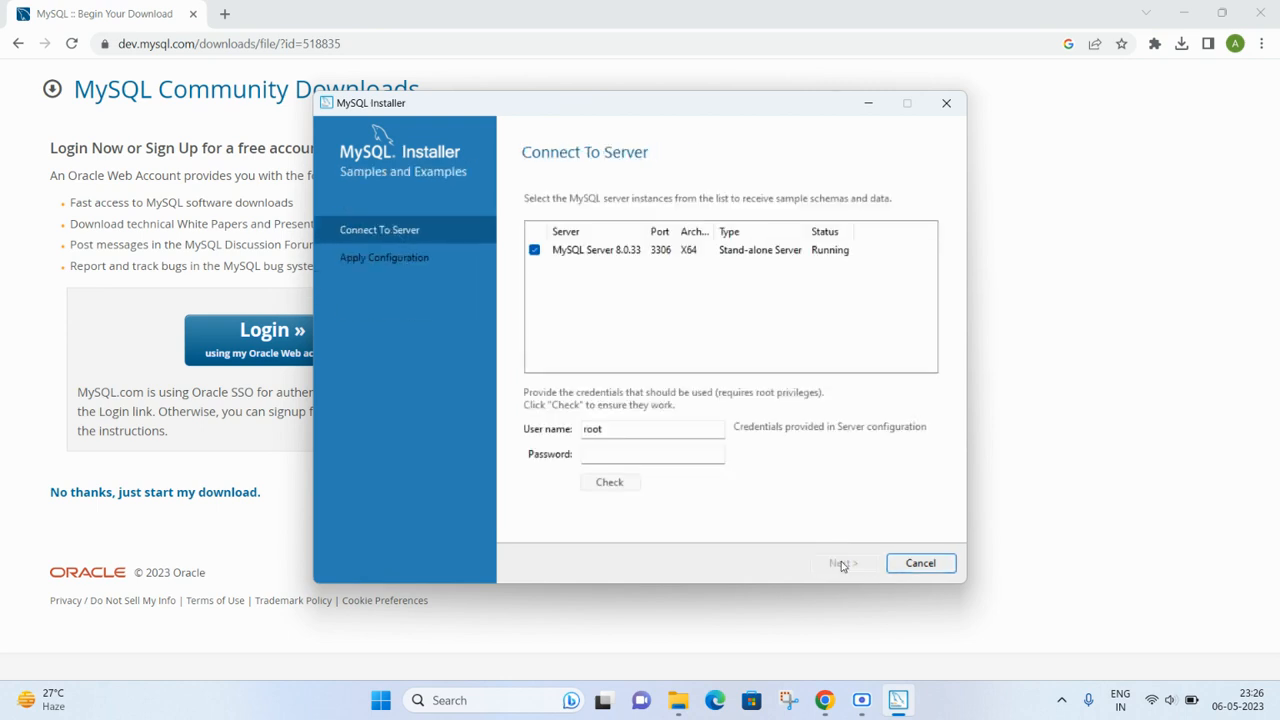
- Enter the root password and confirm the connection check succeeds against MySQL Server 8.0.33
{"action": "left_click", "coordinate": [616, 455]}
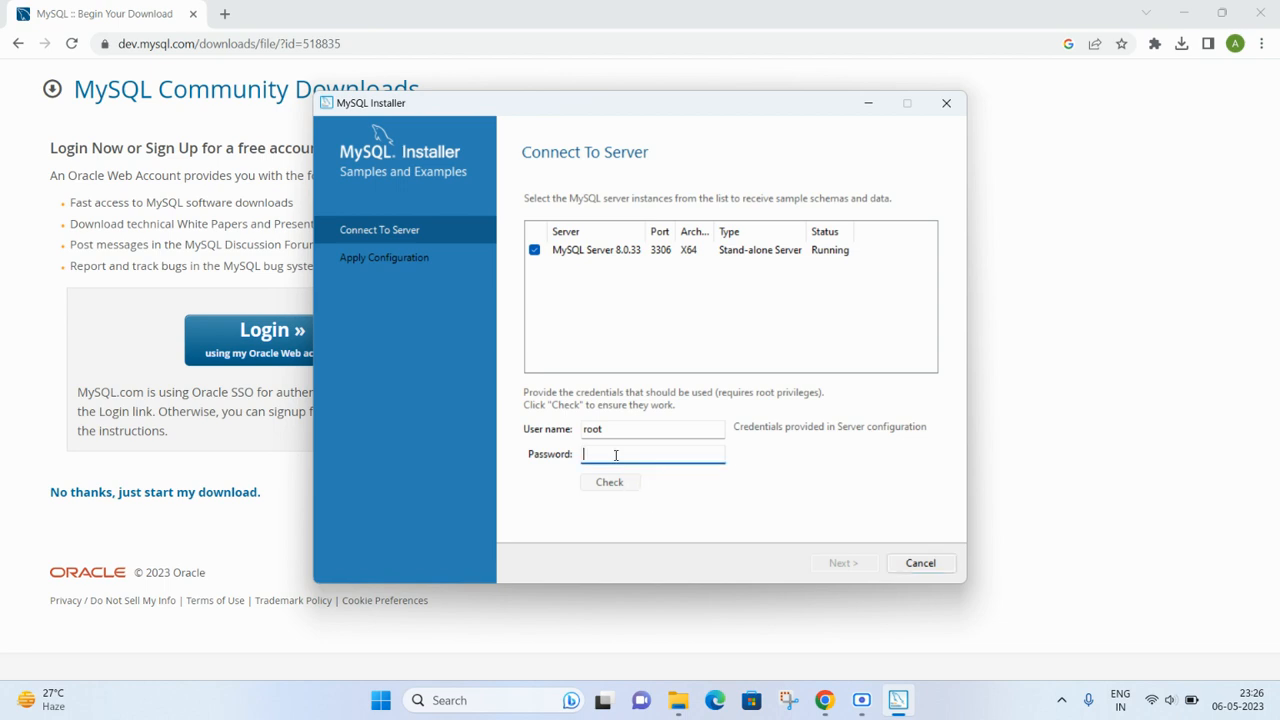
{"action": "type", "text": "root1234"}
{"action": "left_click", "coordinate": [611, 485]}
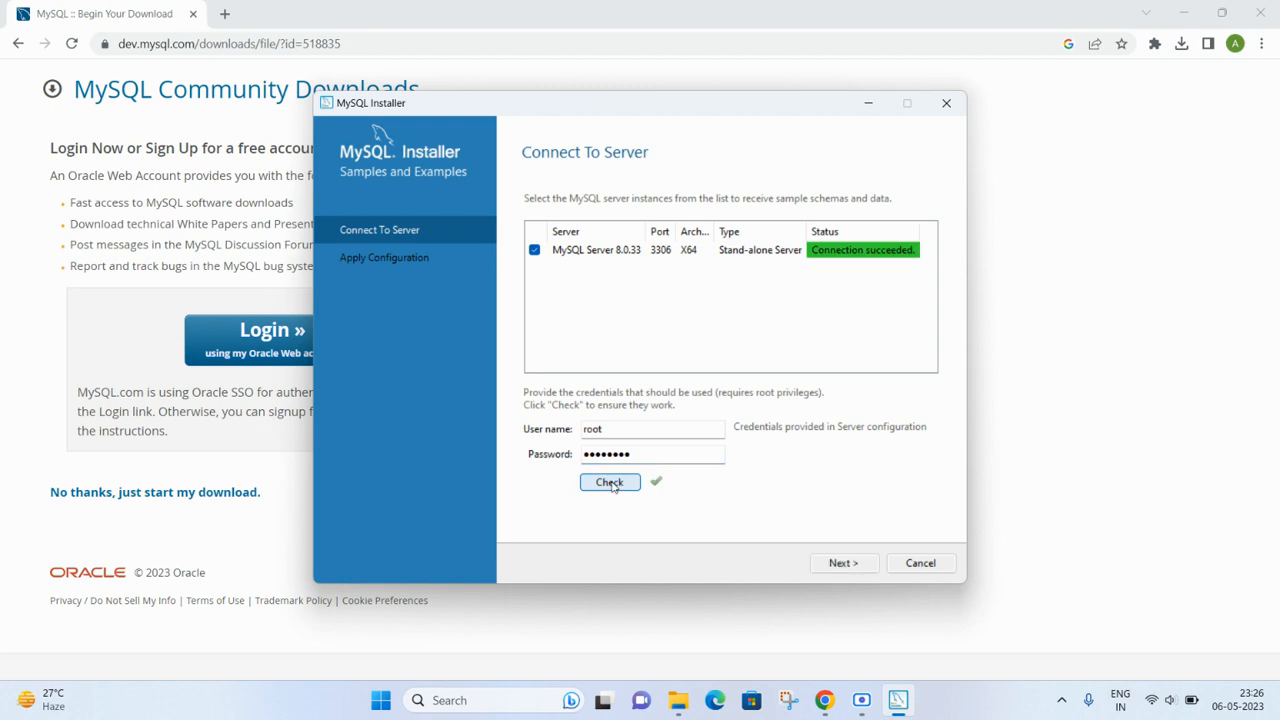
{"action": "left_click", "coordinate": [845, 565]}
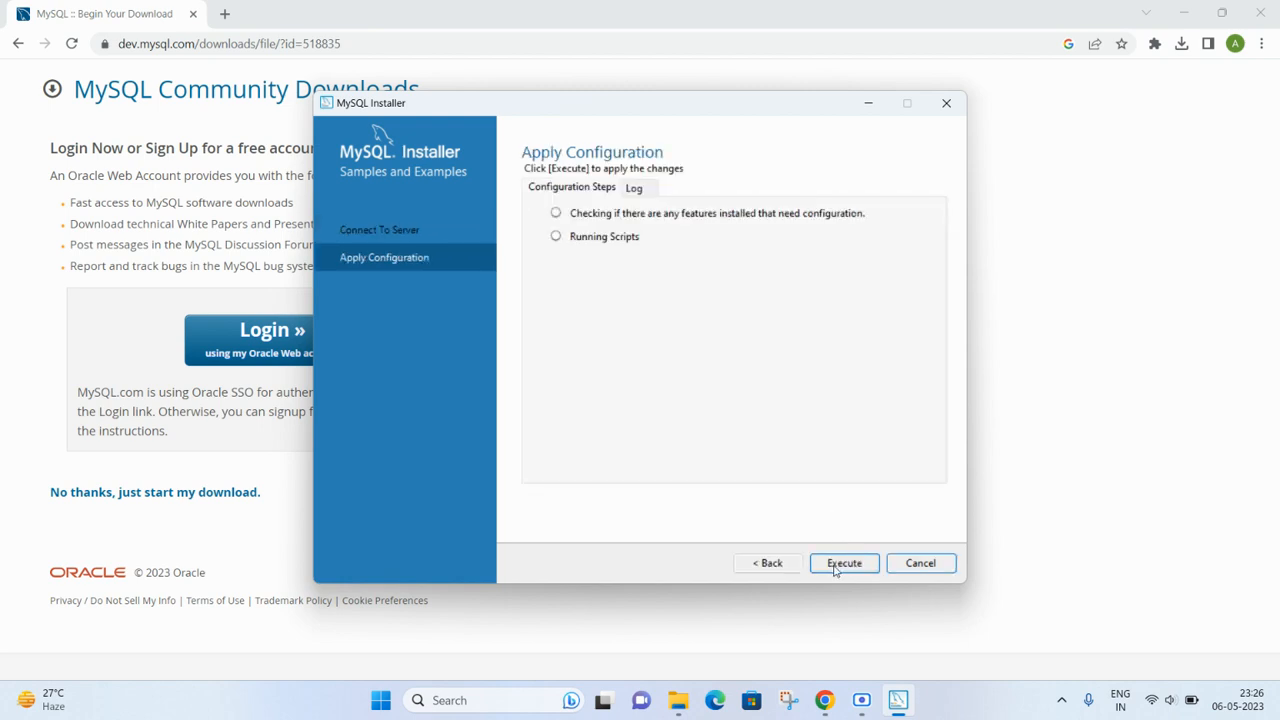
- Apply the Samples and Examples 8.0.33 configuration and finish installation, launching Workbench and Shell
{"action": "left_click", "coordinate": [836, 566]}
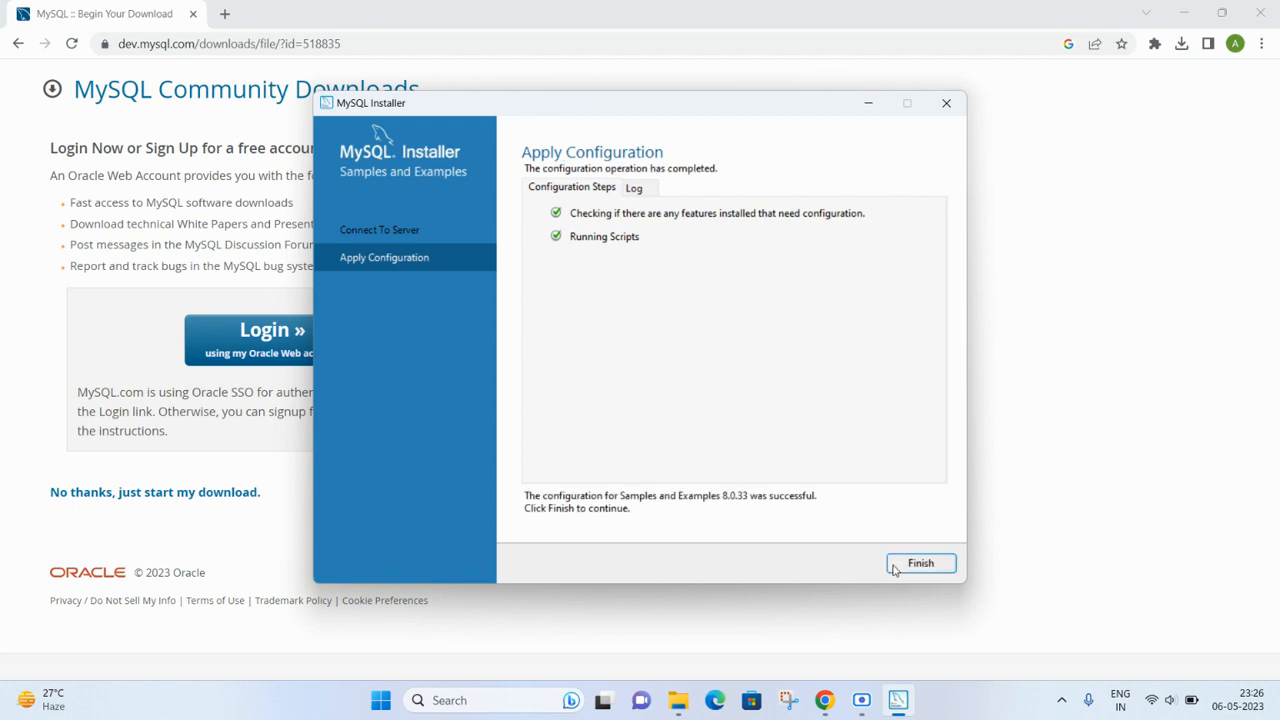
{"action": "left_click", "coordinate": [918, 564]}
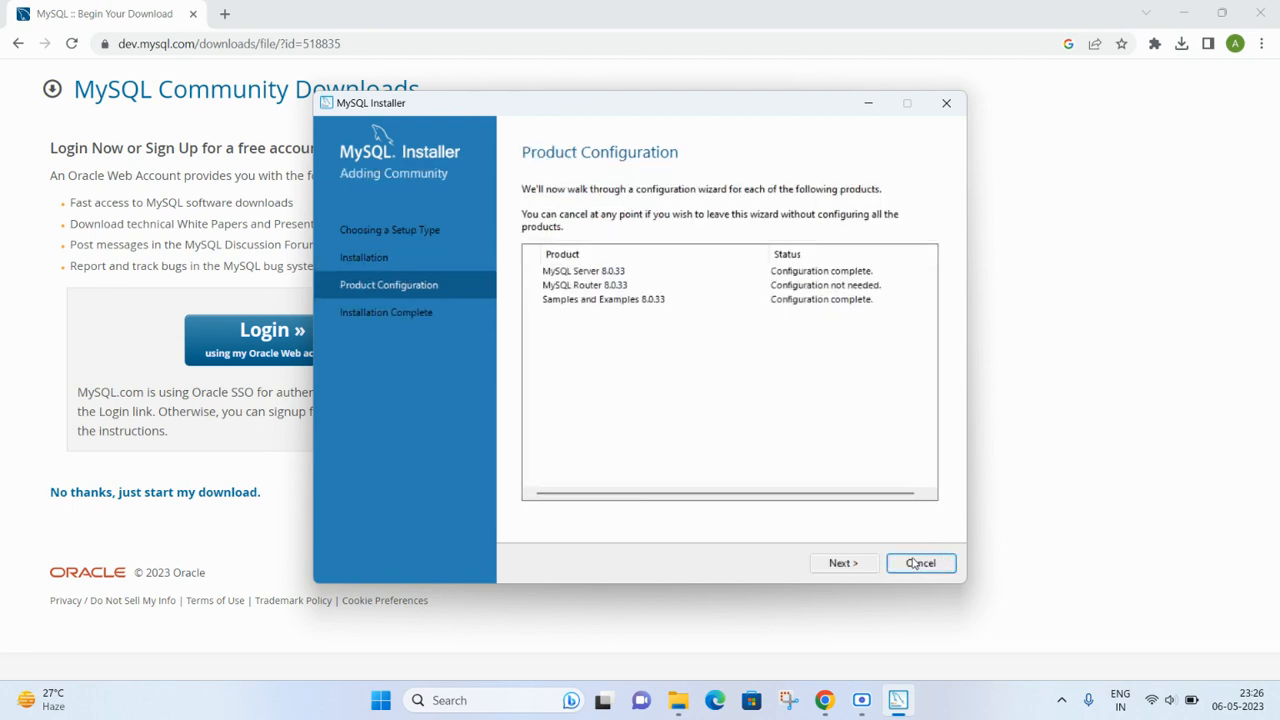
{"action": "left_click", "coordinate": [852, 563]}
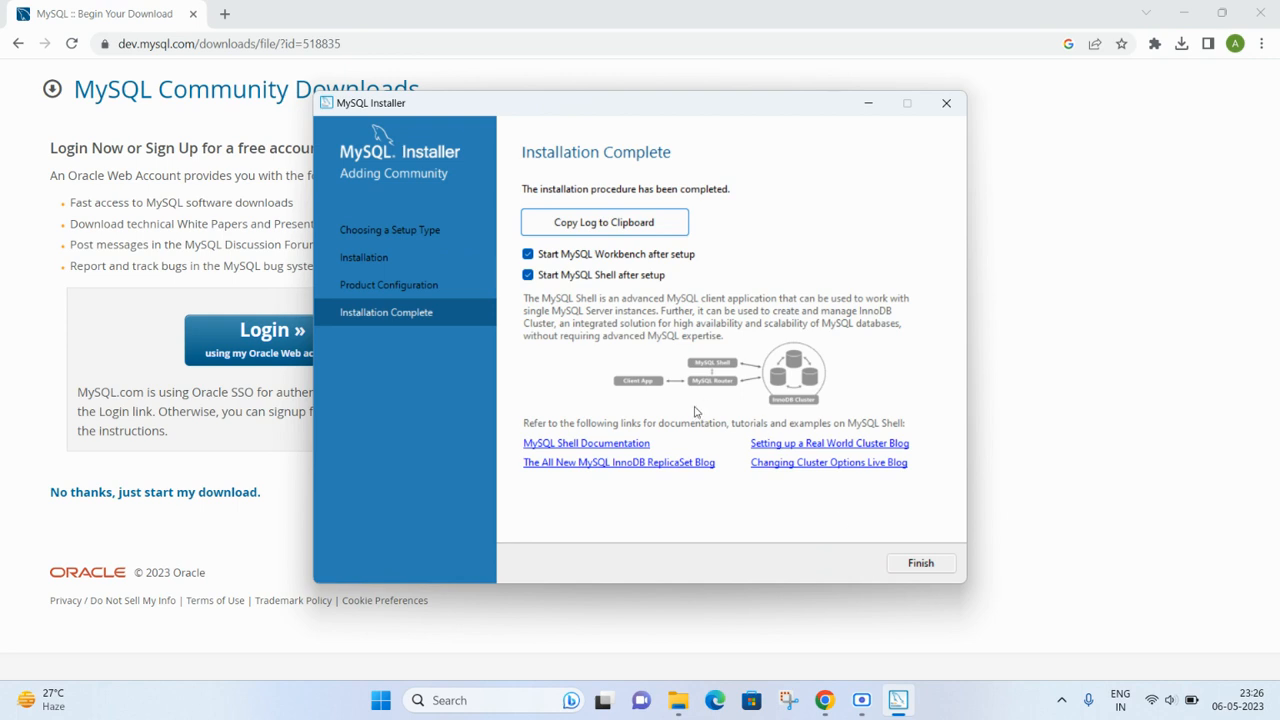
{"action": "left_click", "coordinate": [924, 568]}
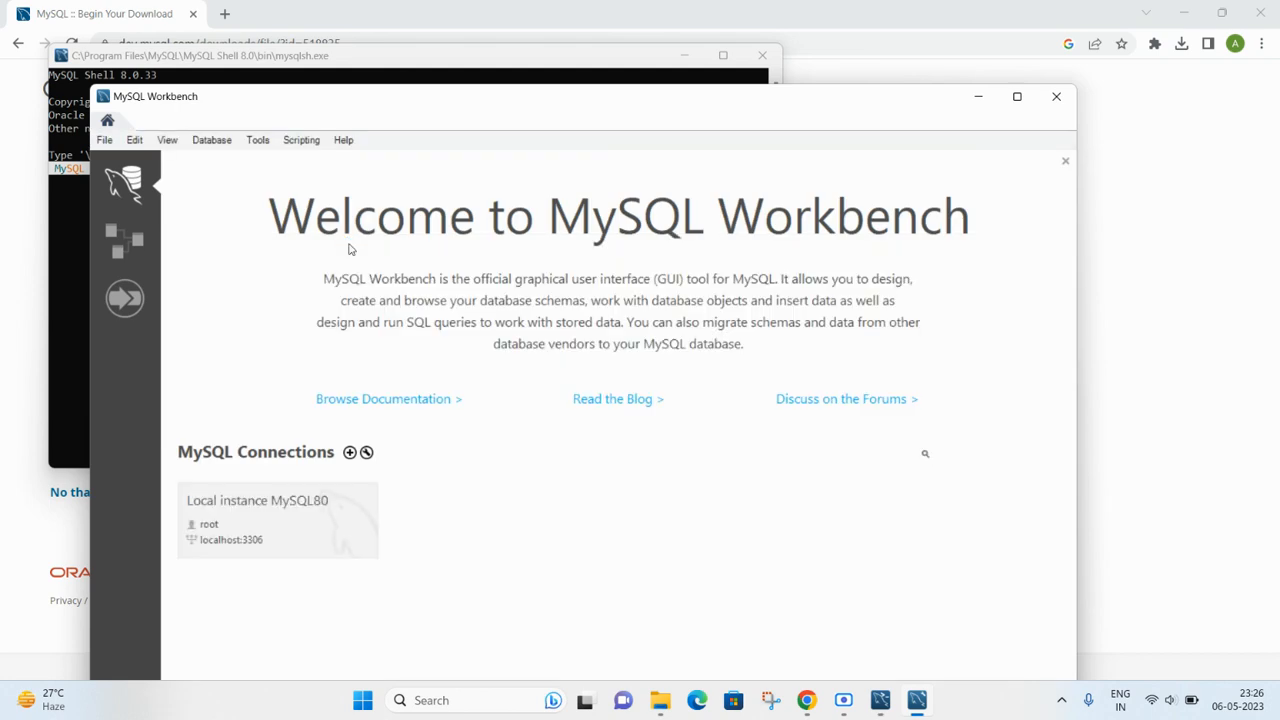
- Connect to Local instance MySQL80 as root by entering the root password
{"action": "left_click", "coordinate": [288, 525]}
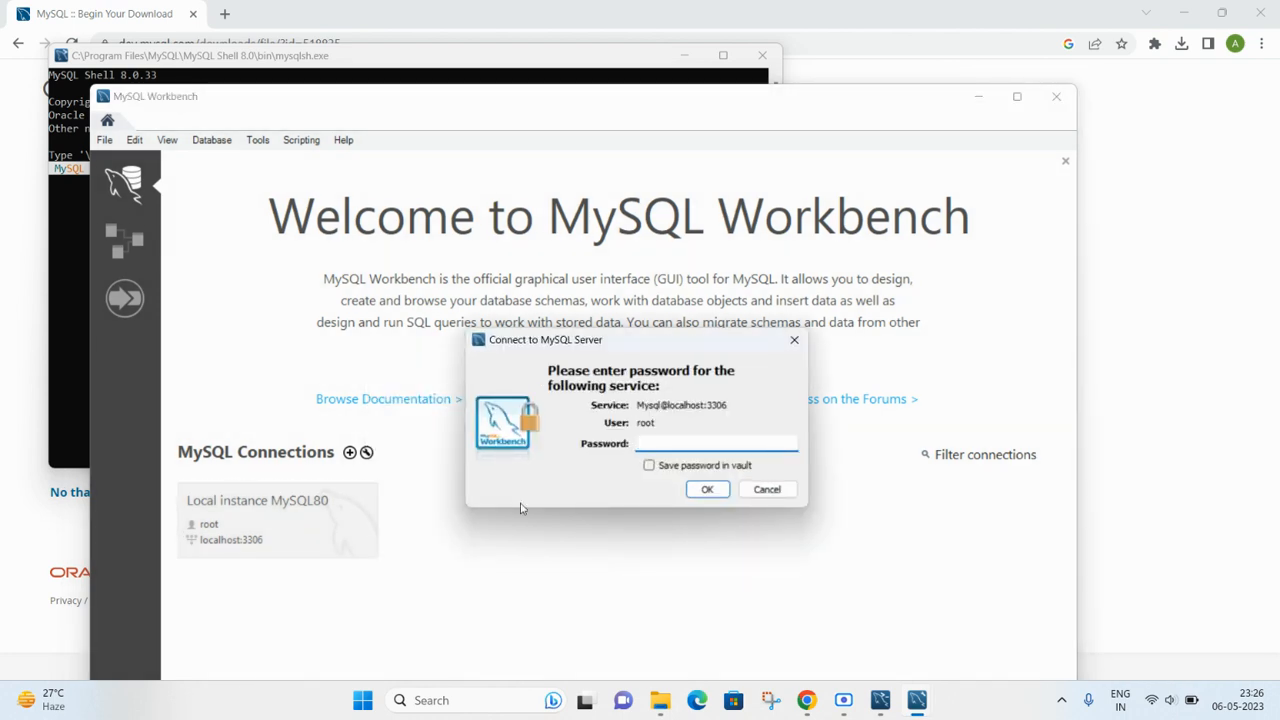
{"action": "type", "text": "*********"}
{"action": "left_click", "coordinate": [706, 490]}
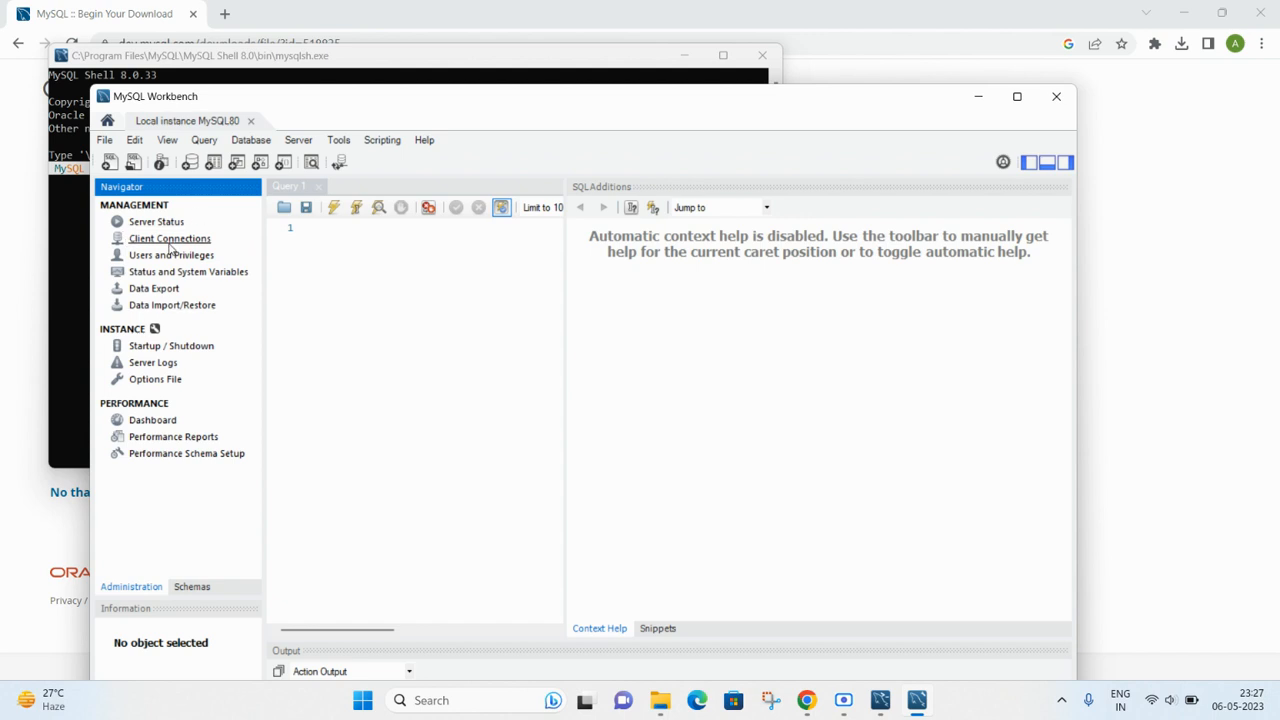
- Run 'show databases;' in Query 1 to list the six databases, then close Workbench
{"action": "left_click", "coordinate": [204, 589]}
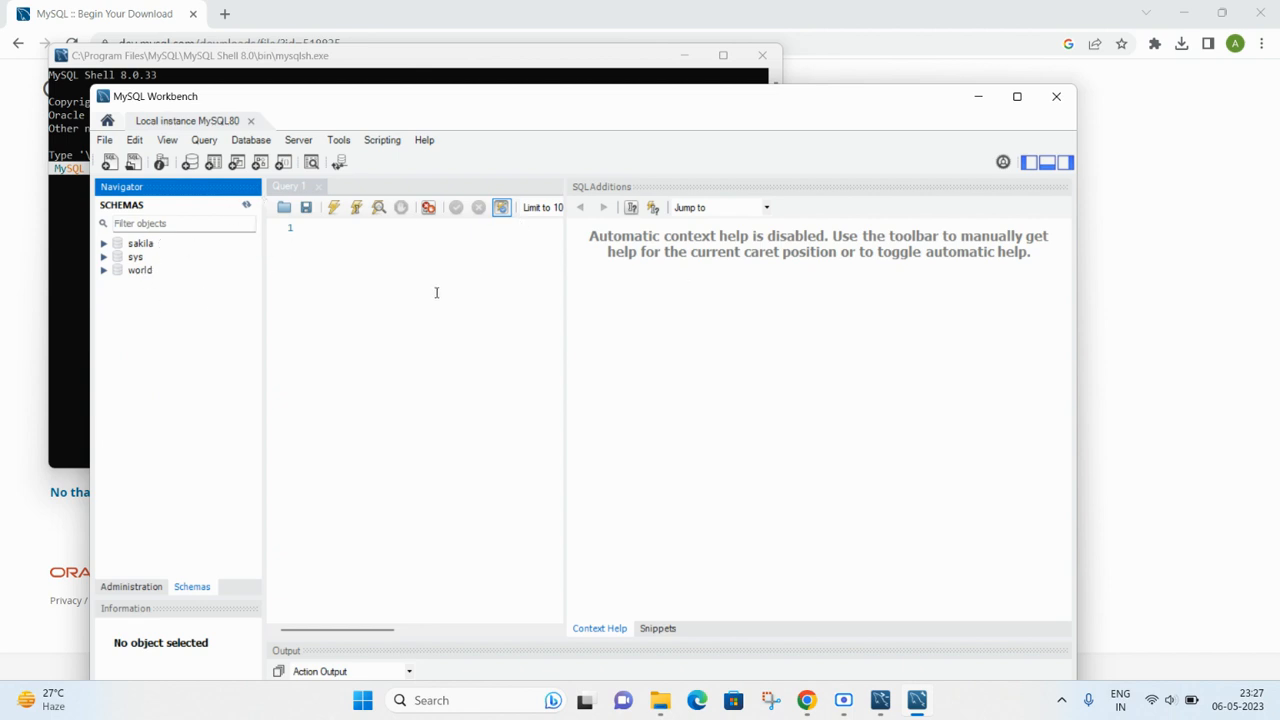
{"action": "left_click", "coordinate": [356, 228]}
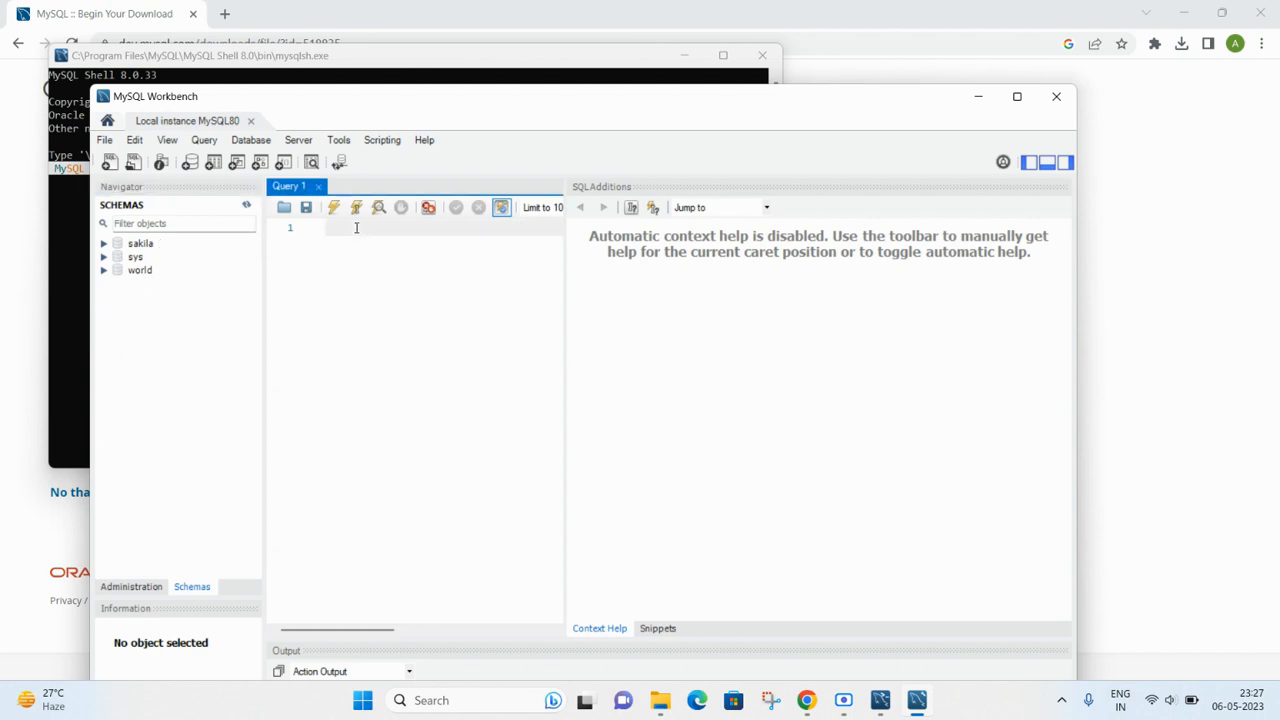
{"action": "type", "text": "show databases;"}
{"action": "left_click_drag", "start_coordinate": [426, 230], "coordinate": [320, 229]}
{"action": "left_click", "coordinate": [333, 209]}
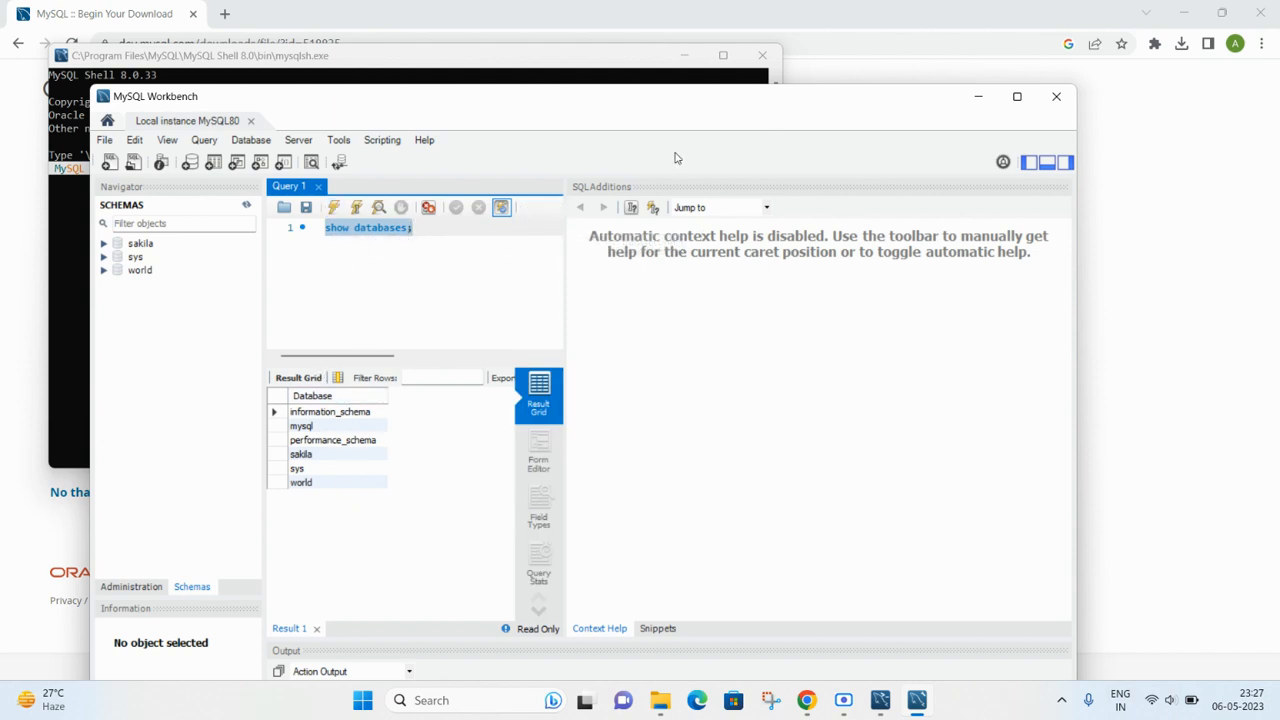
{"action": "left_click", "coordinate": [1056, 96]}
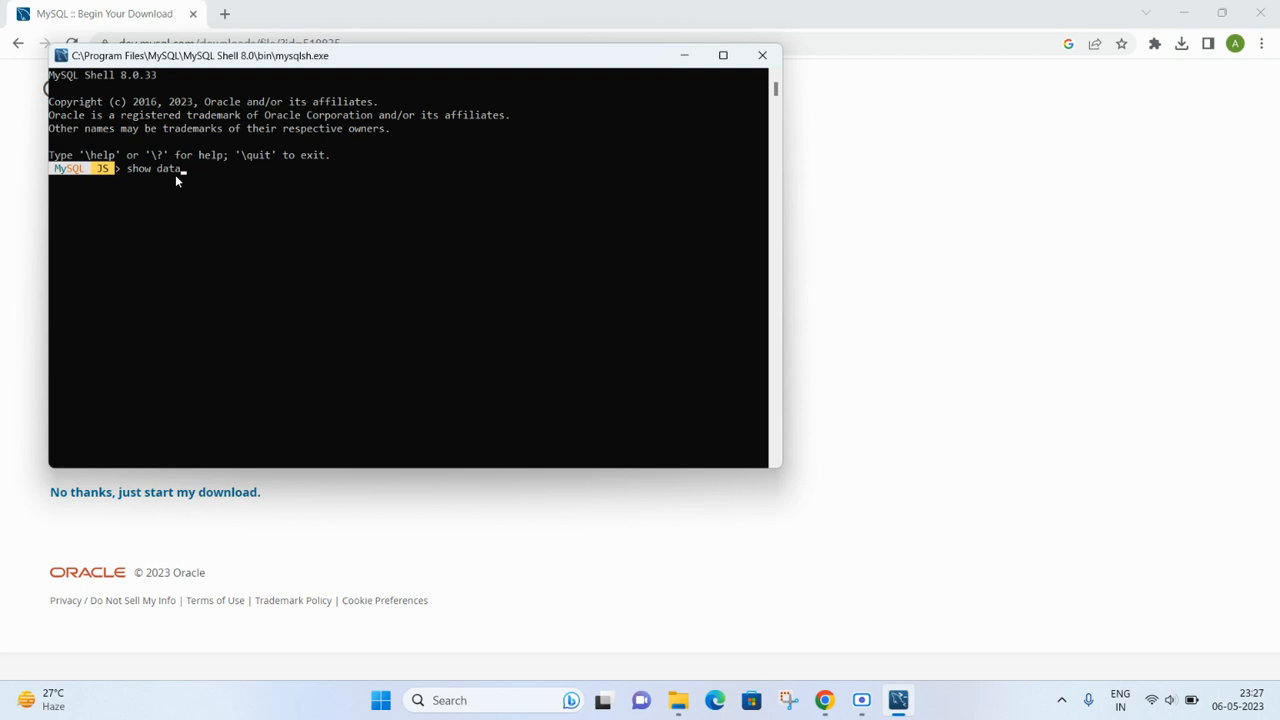
- Run 'show databases;' and 'show database;' in MySQL Shell, both failing with SyntaxErrors, then close it
{"action": "type", "text": ";"}
{"action": "key", "text": "Return"}
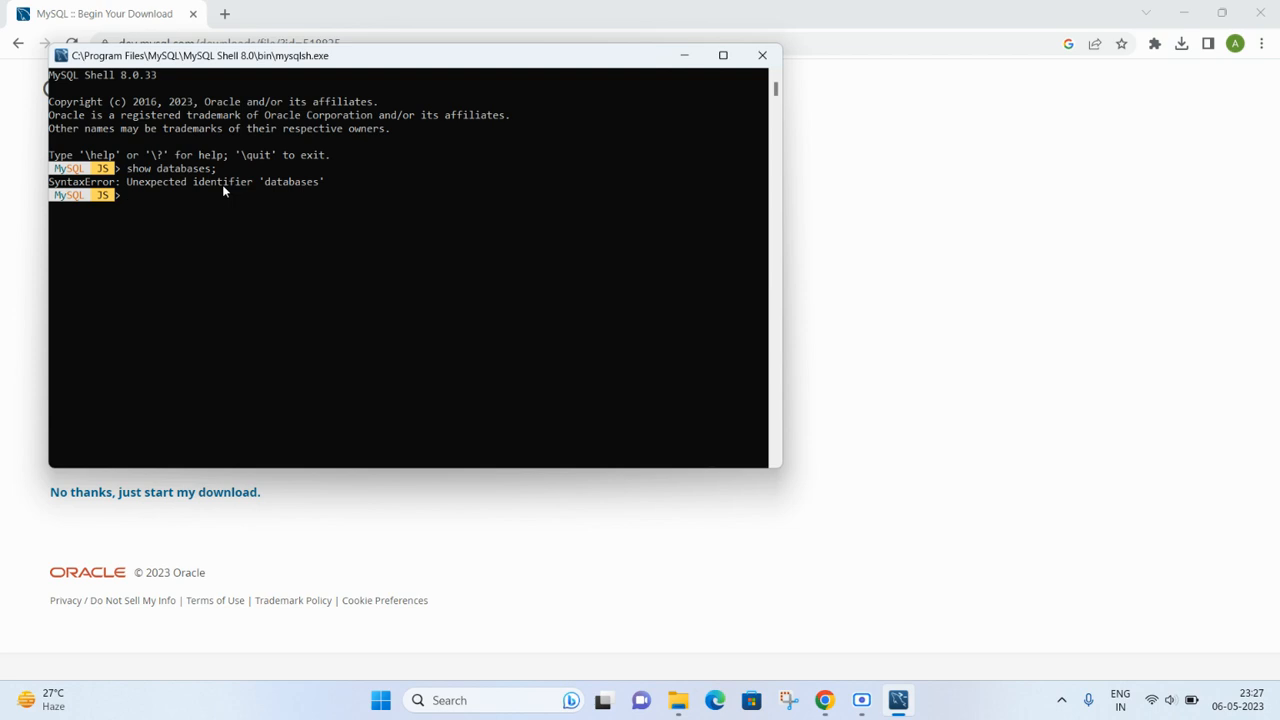
{"action": "key", "text": "Up"}
{"action": "type", "text": ";"}
{"action": "key", "text": "Return"}
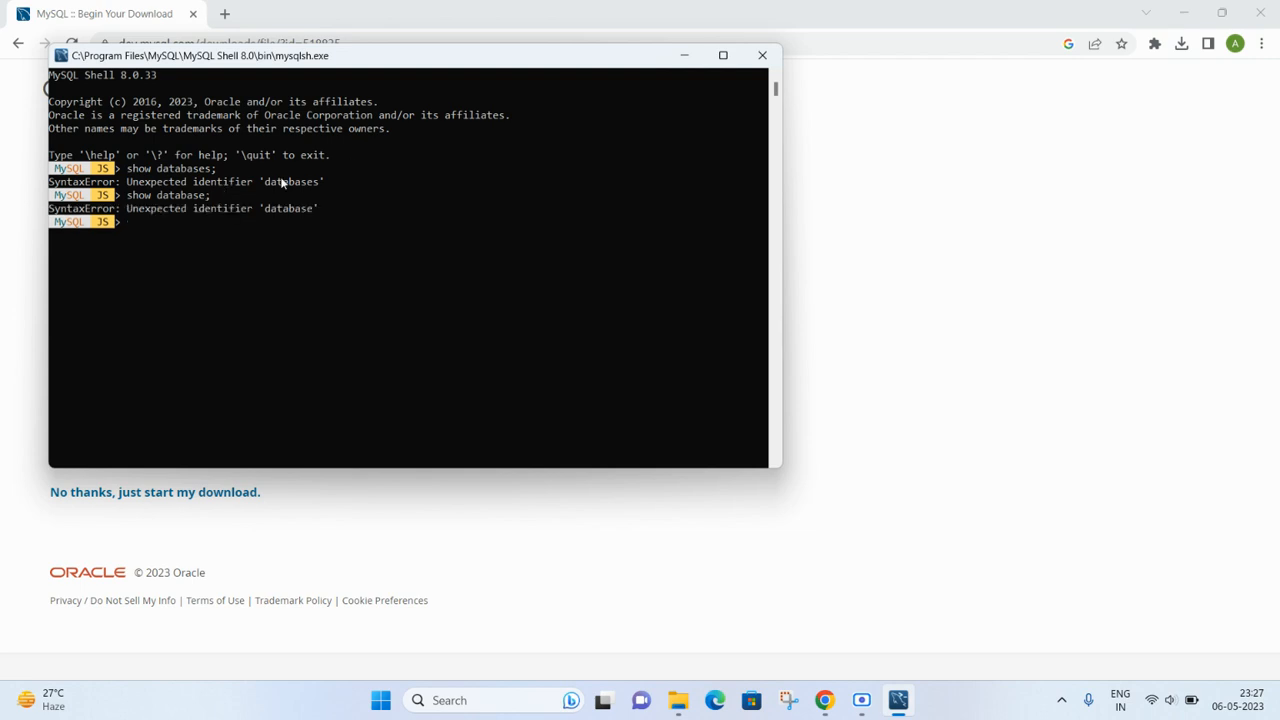
{"action": "left_click", "coordinate": [759, 56]}
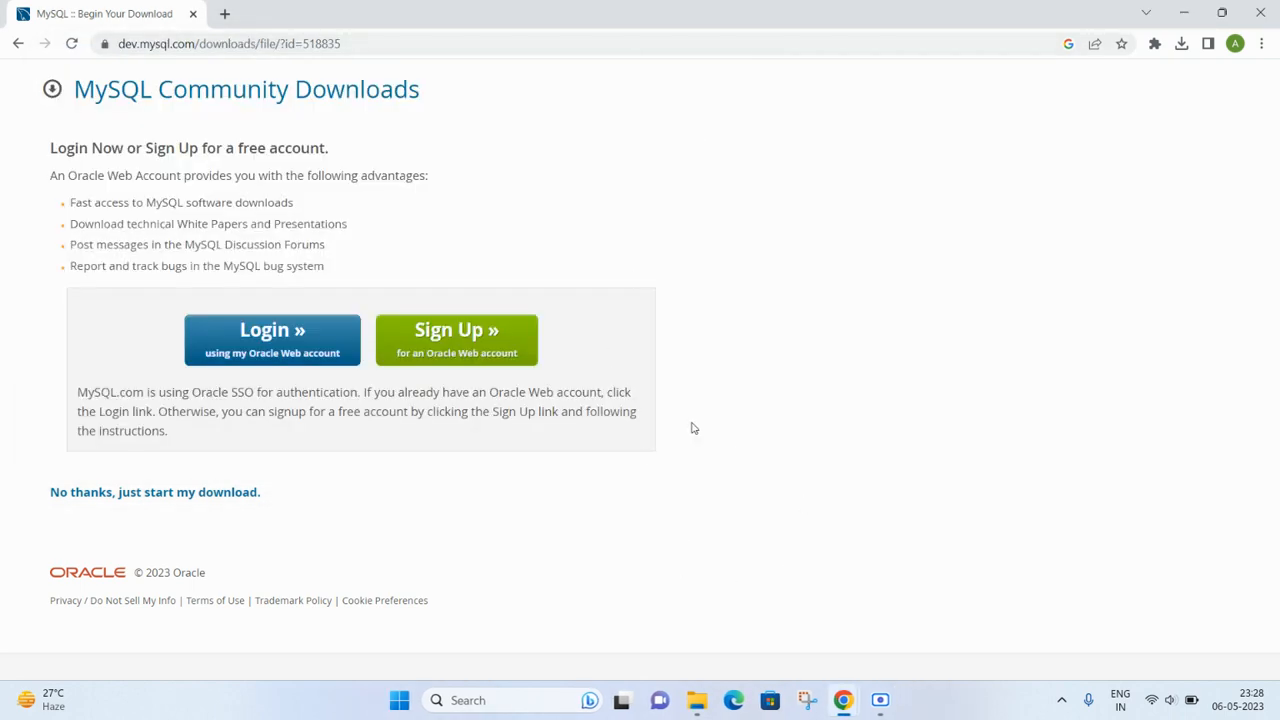
- Bring the Scre.io Screen Recorder window up from its taskbar preview
{"action": "mouse_move", "coordinate": [865, 710]}
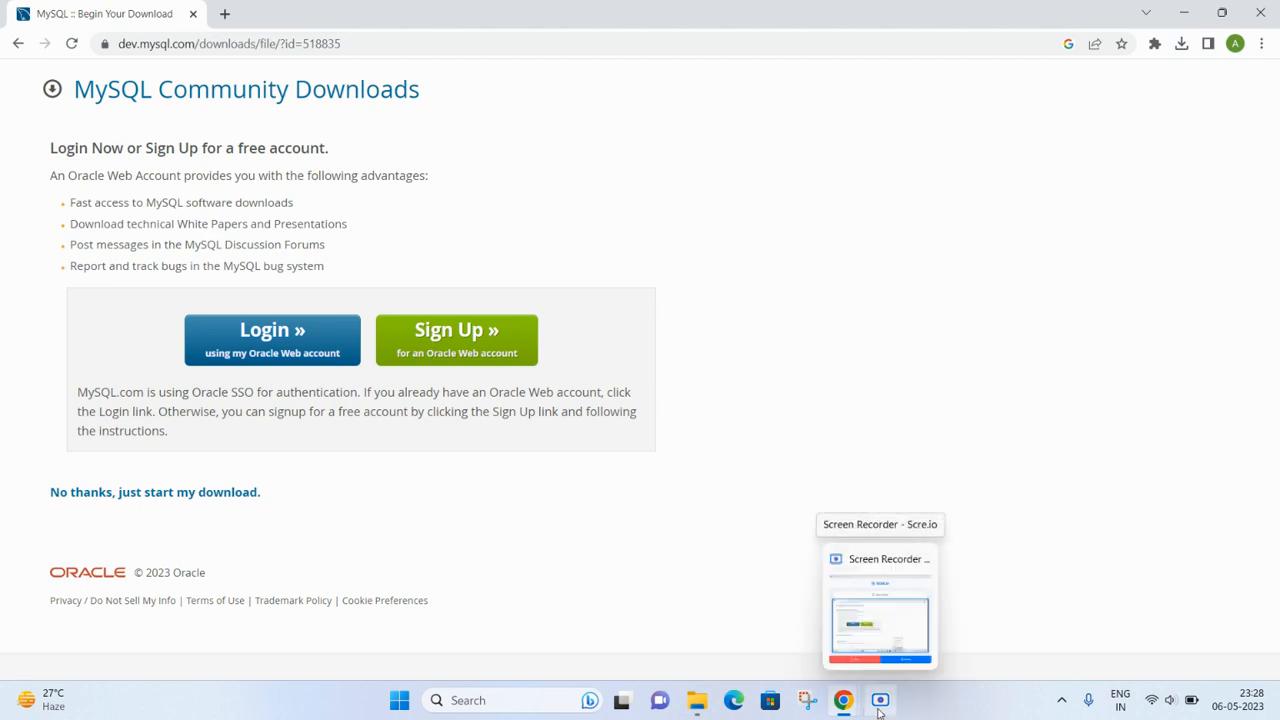
{"action": "left_click", "coordinate": [876, 710]}
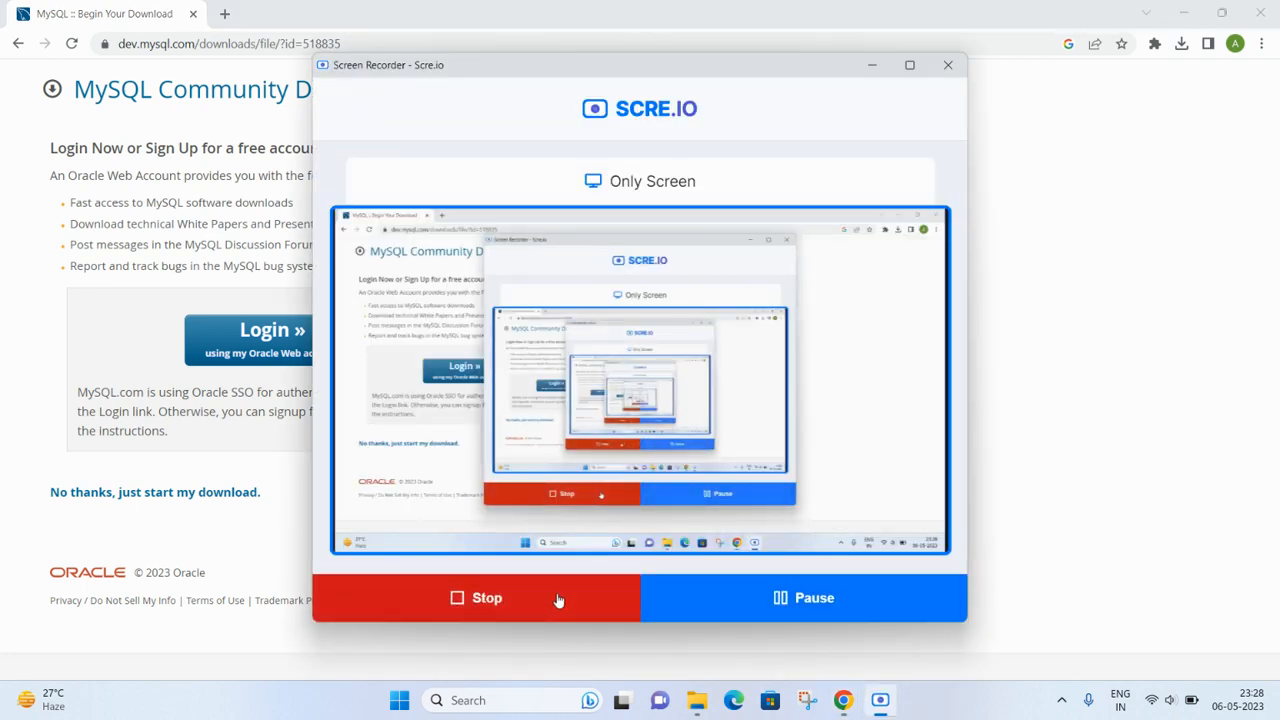